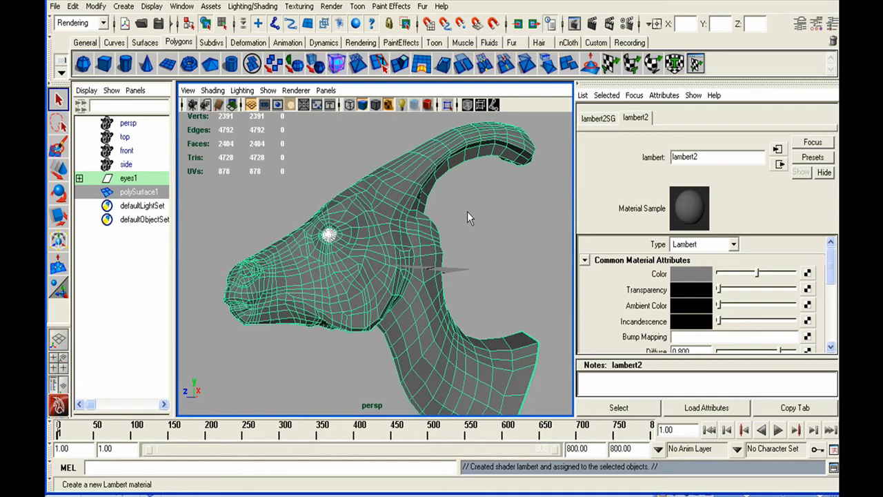
Enable Raytracing in the Maya Software raytracing quality settings and close the render settings.
click(608, 23)
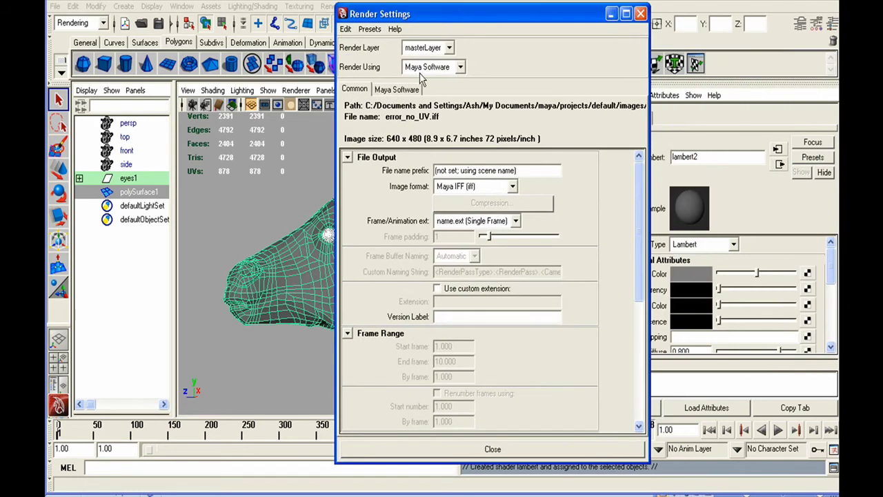
click(397, 88)
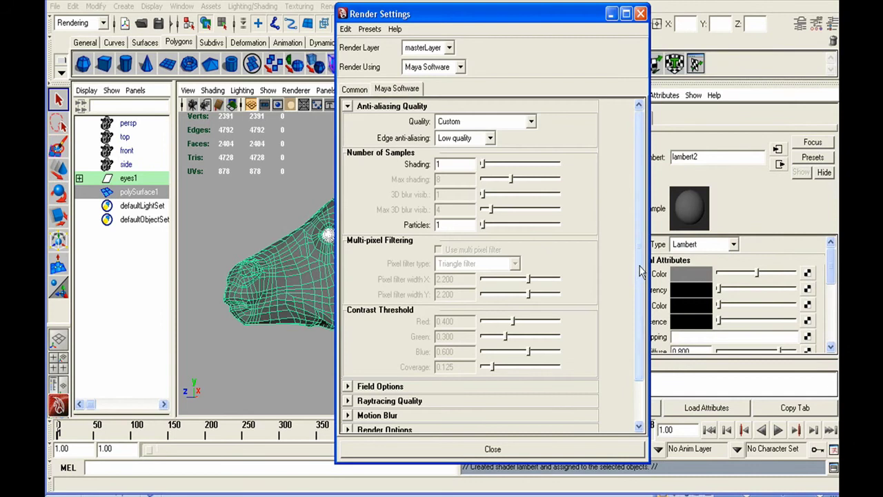
scroll(638, 275, down, 3)
click(413, 355)
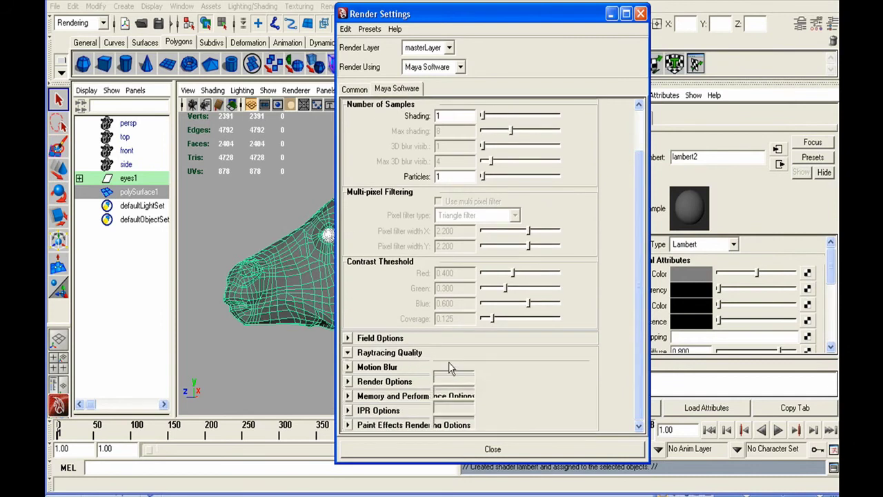
click(438, 363)
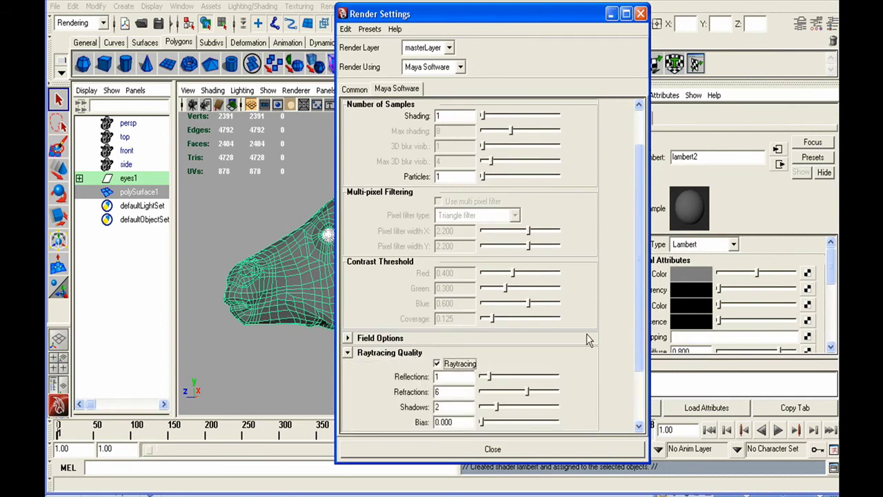
scroll(633, 282, down, 3)
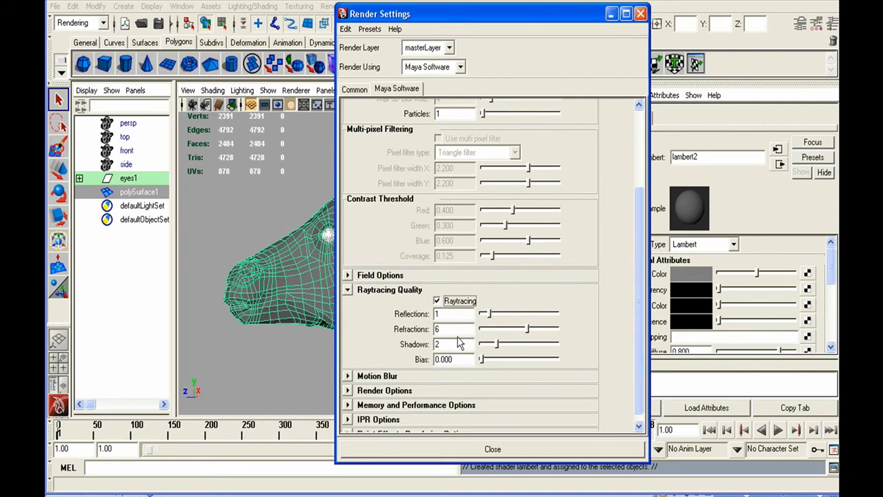
key(Tab)
click(640, 13)
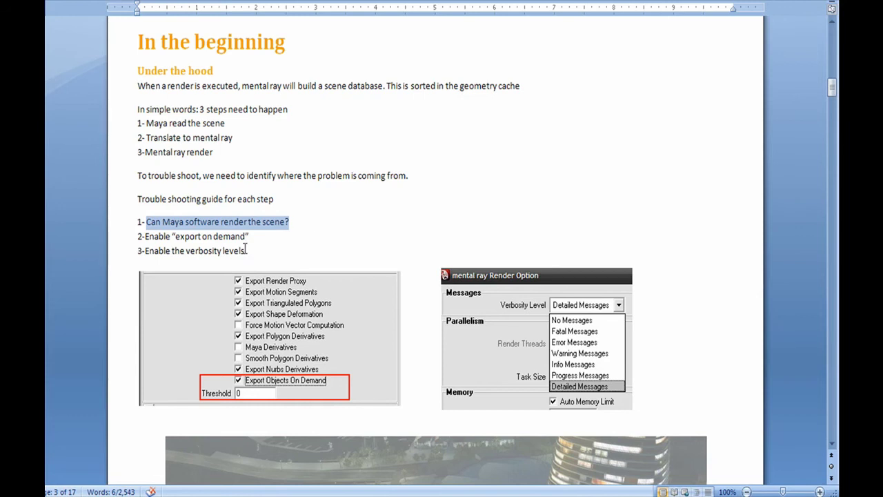
Highlight the guide's lines on export on demand and translation, and set Maya's renderer to mental ray.
drag(249, 236, 144, 236)
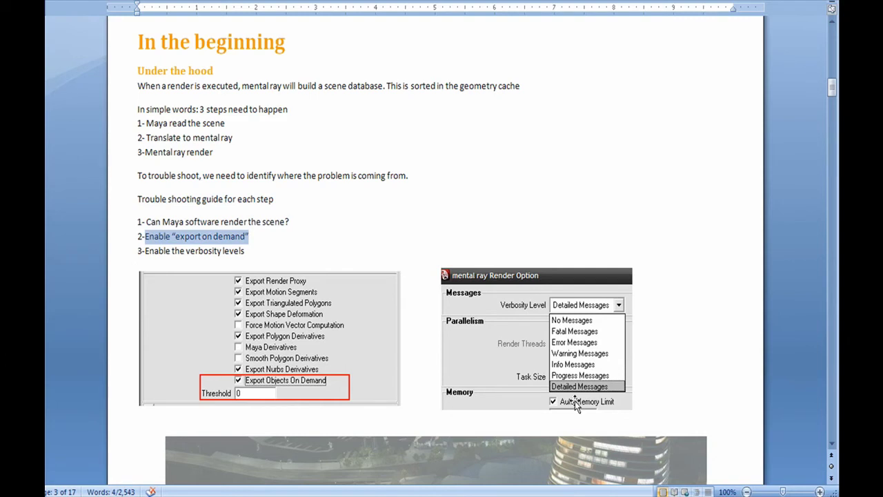
drag(146, 137, 232, 138)
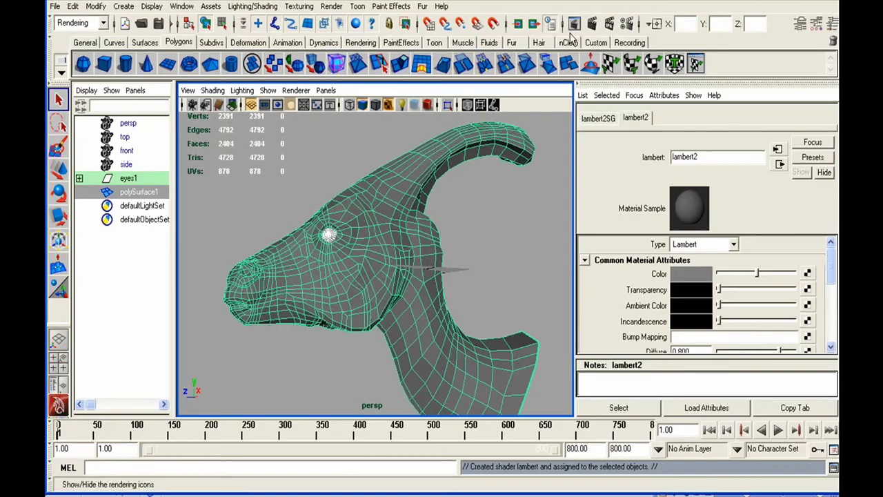
click(624, 25)
click(429, 67)
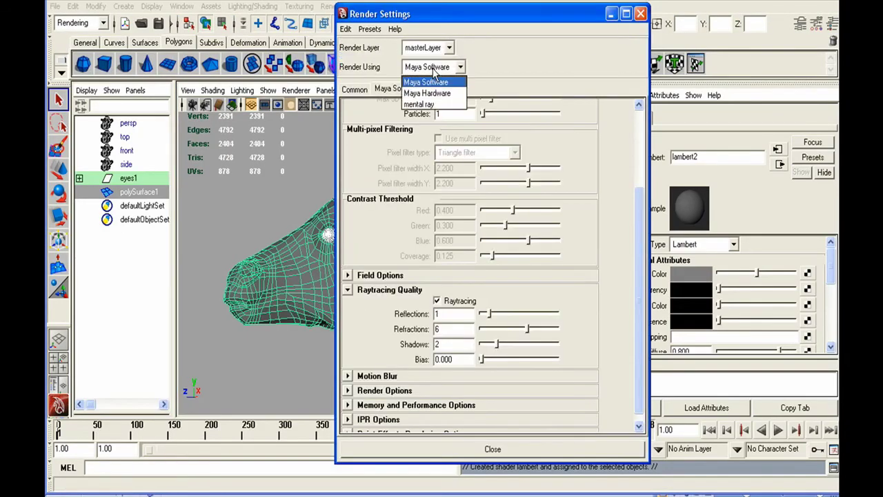
click(429, 103)
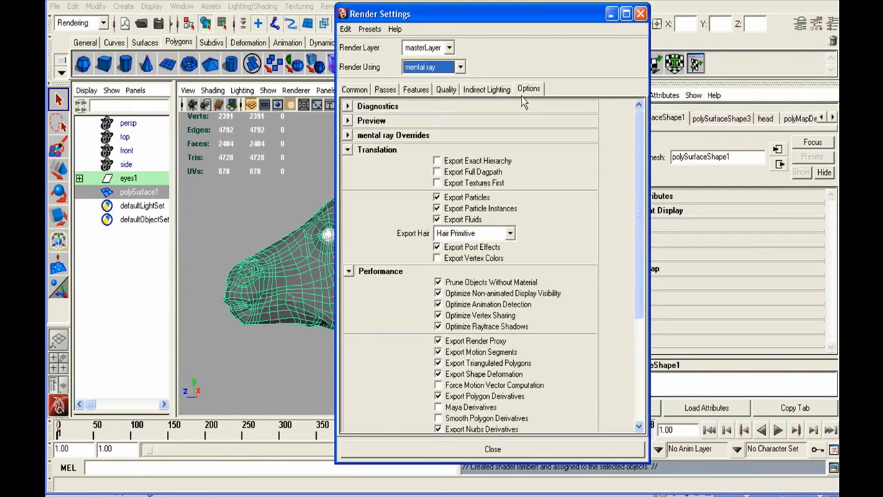
Enable Export Objects On Demand in mental ray's performance options and close the render settings.
drag(636, 153, 632, 118)
drag(642, 232, 640, 322)
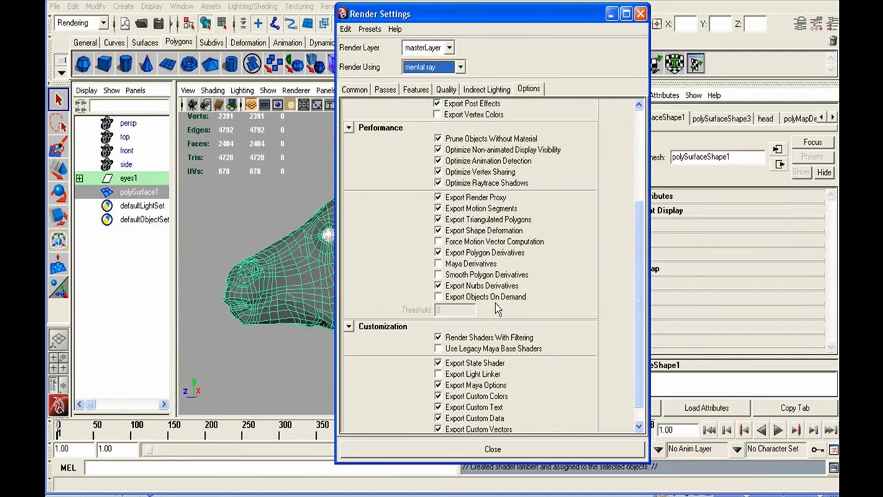
click(440, 298)
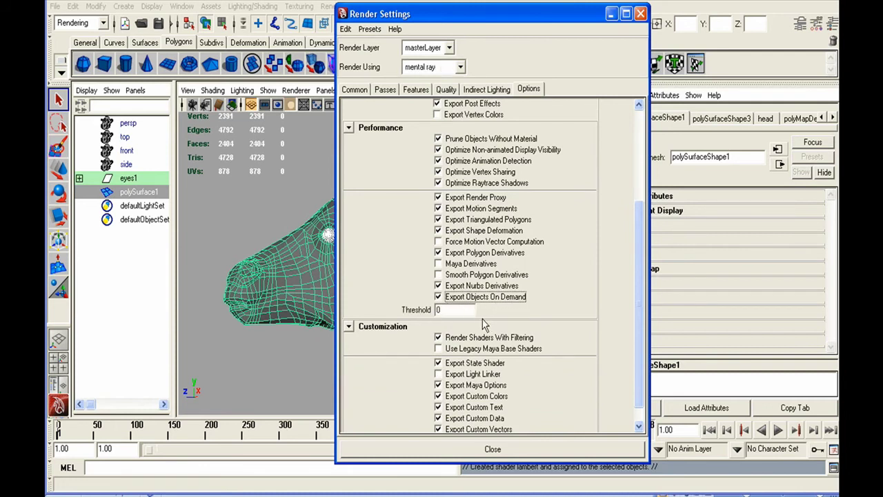
click(441, 307)
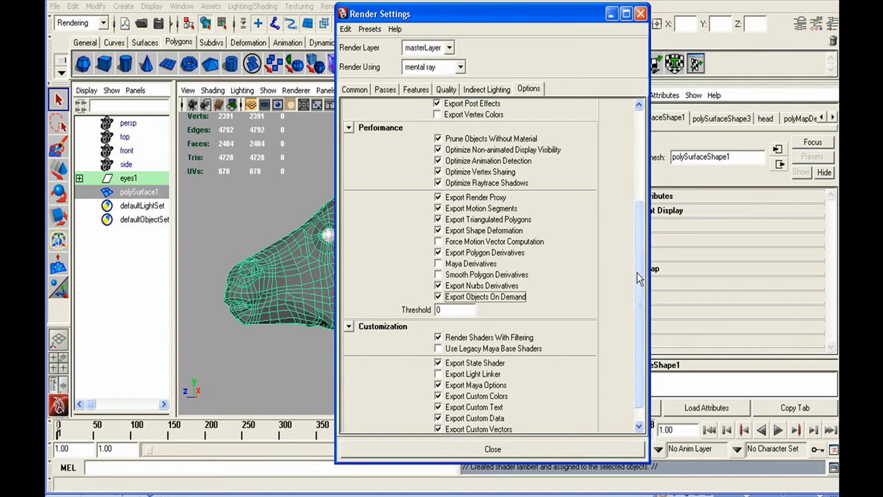
drag(638, 277, 640, 290)
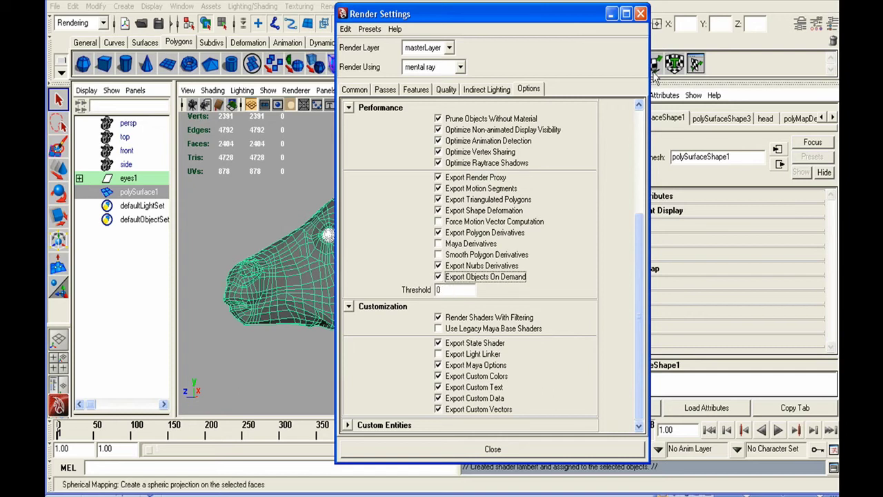
click(641, 13)
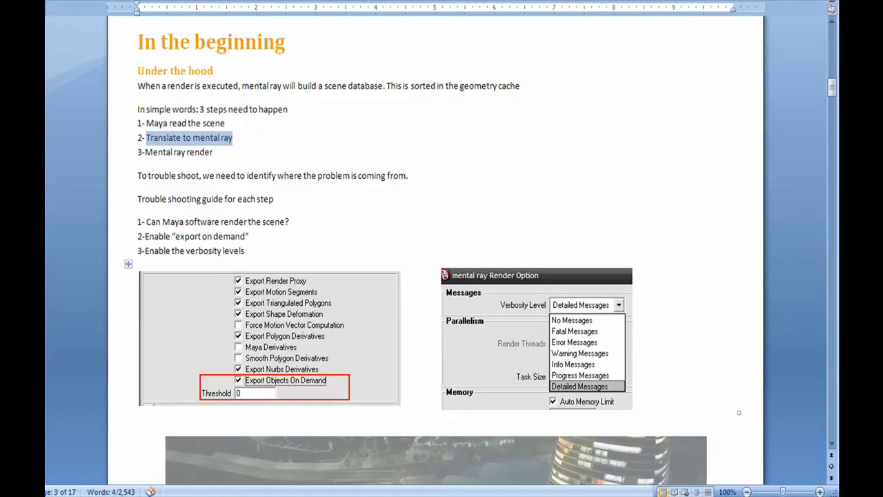
Highlight the guide's mental ray render and verbosity lines, and set Maya's batch render verbosity level to Detailed Messages.
drag(215, 152, 144, 153)
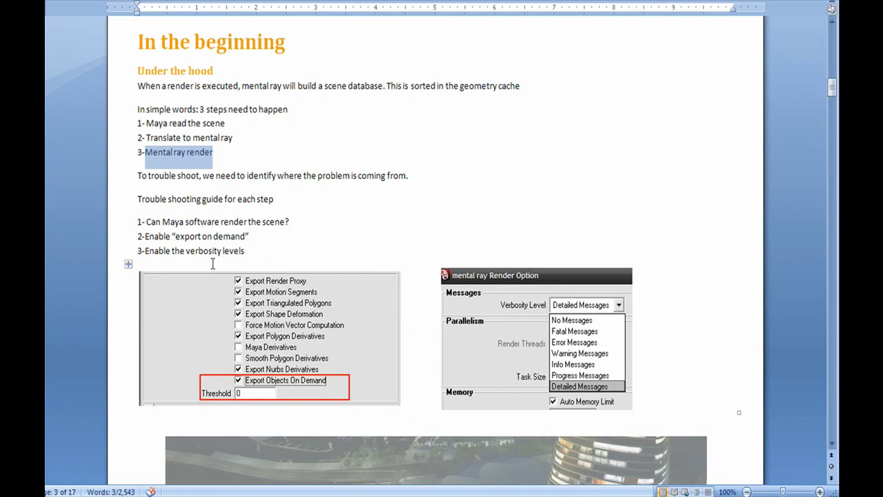
drag(145, 251, 250, 256)
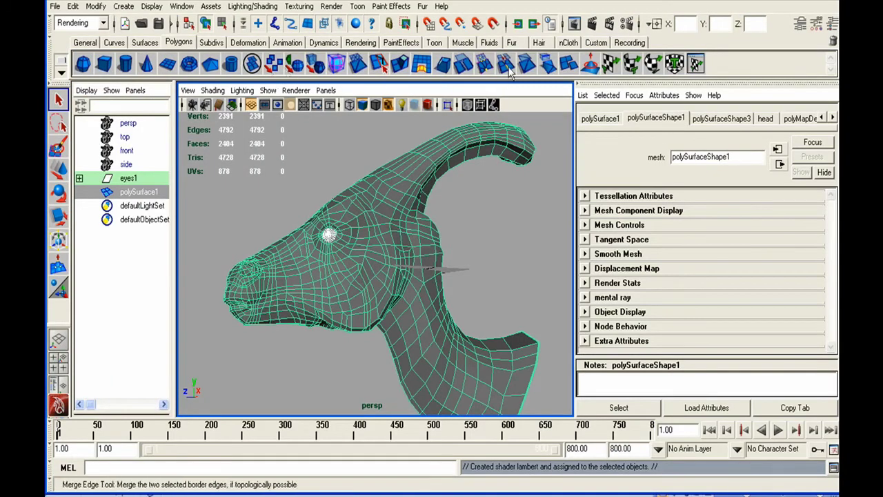
click(331, 6)
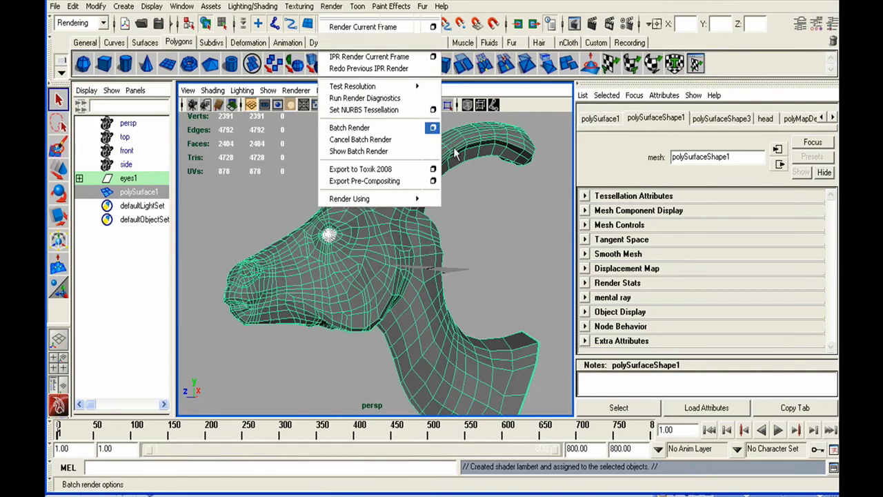
click(432, 127)
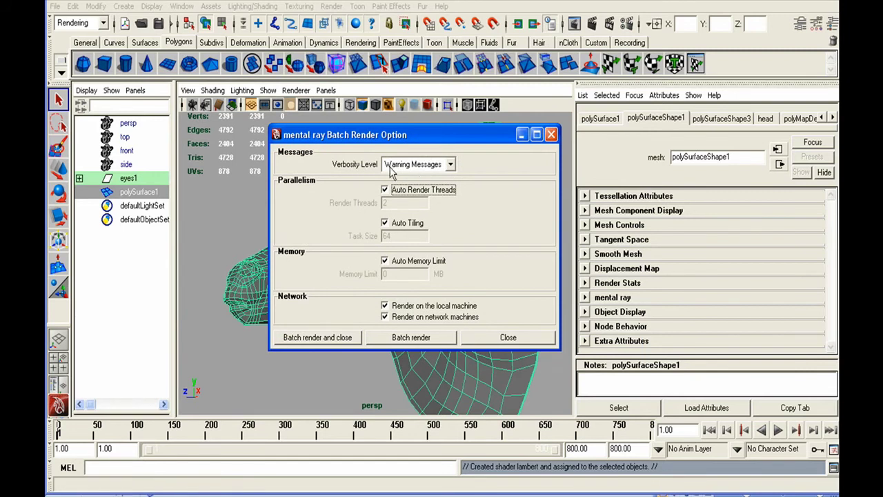
click(449, 166)
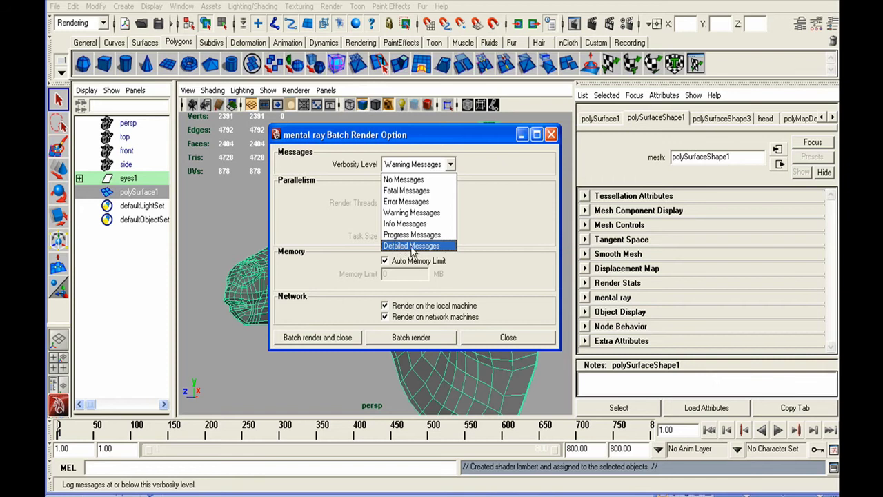
click(407, 245)
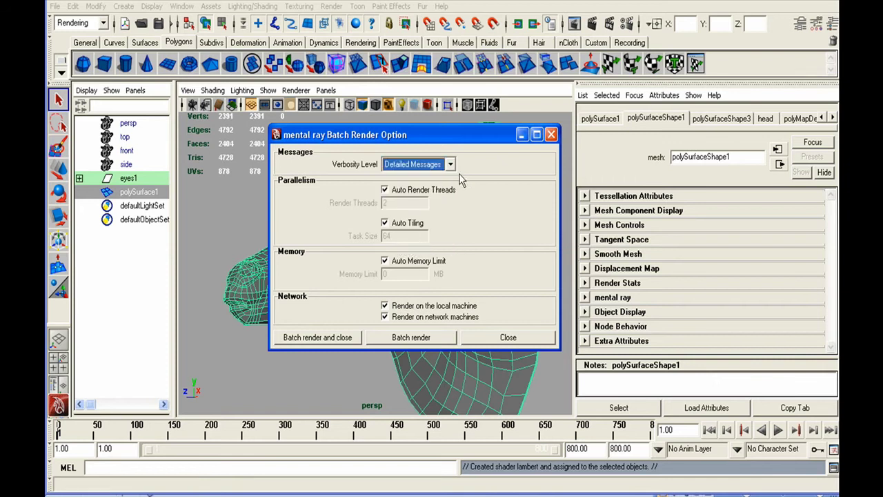
click(551, 136)
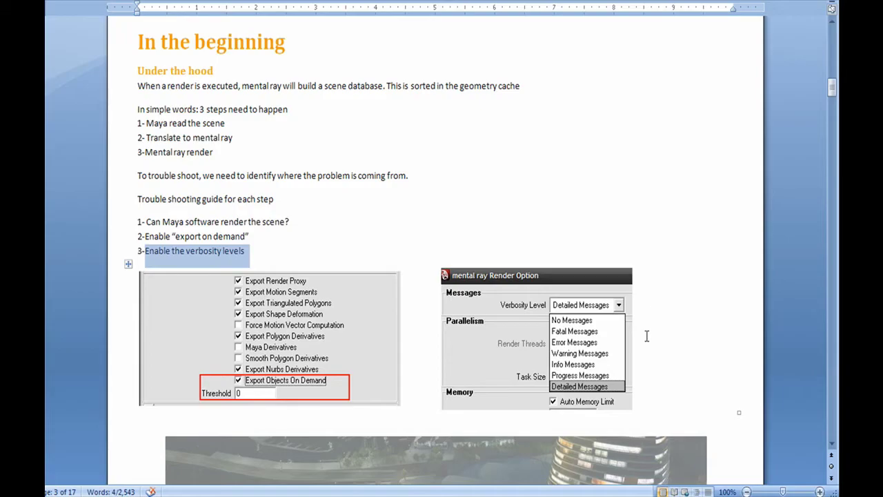
Show the guide's Verbosity section, switch to the Command Prompt and enter "render -r mr -v 1" without running it.
click(830, 351)
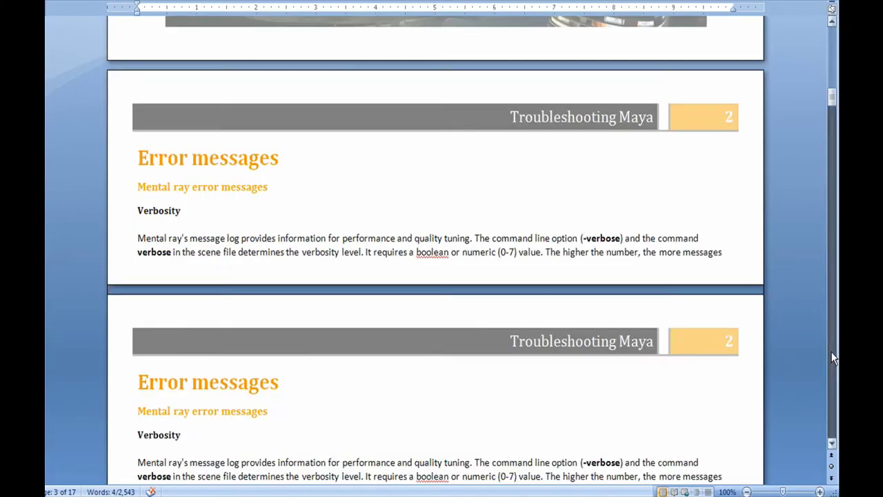
drag(829, 108, 829, 113)
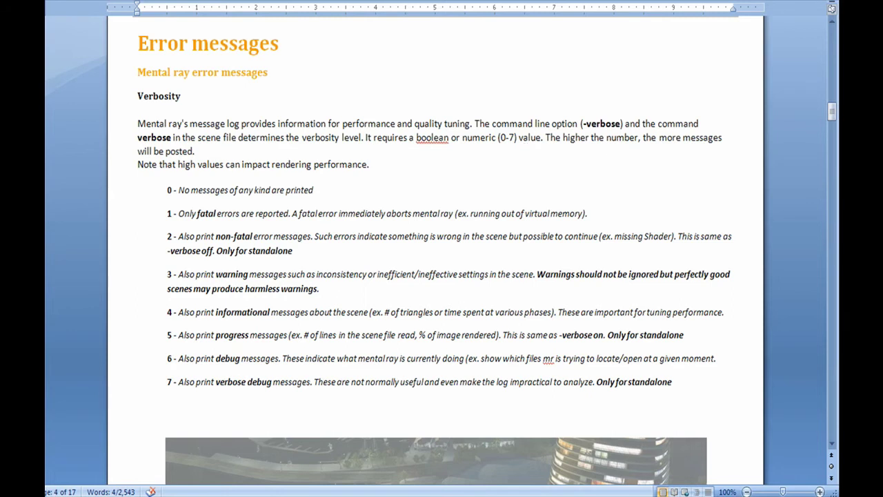
key(alt+Tab)
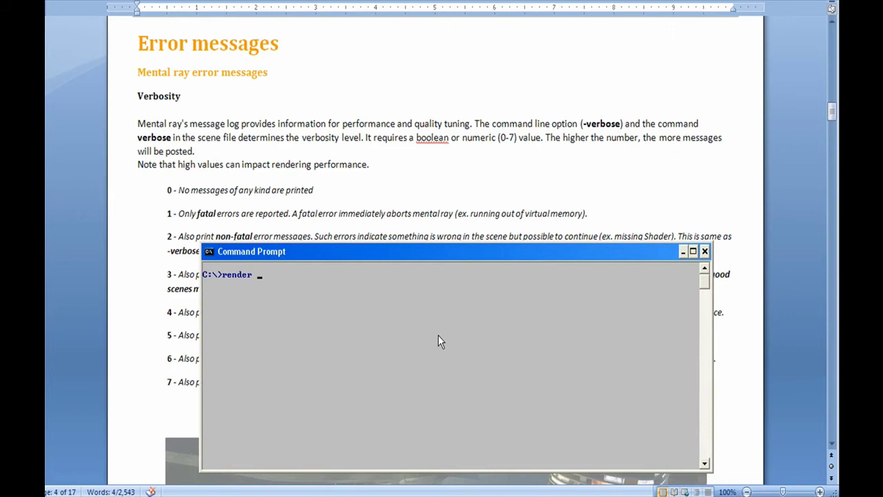
text(r mr-v)
drag(406, 251, 505, 235)
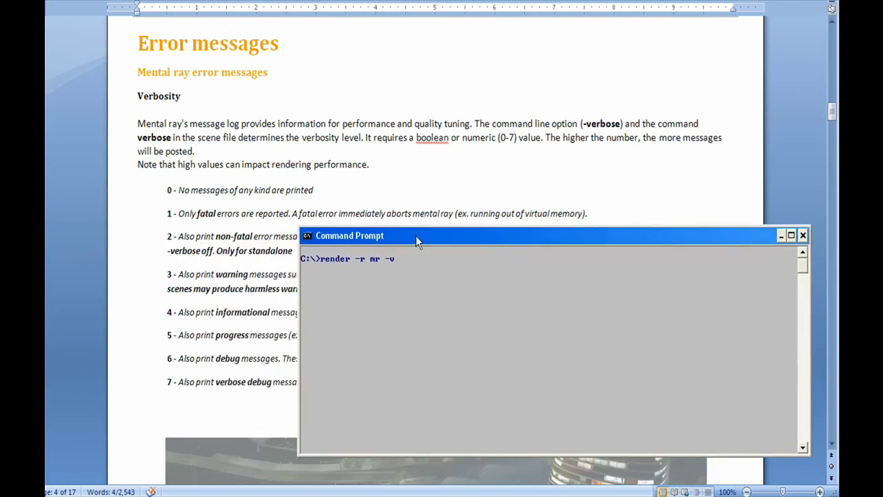
drag(415, 235, 374, 254)
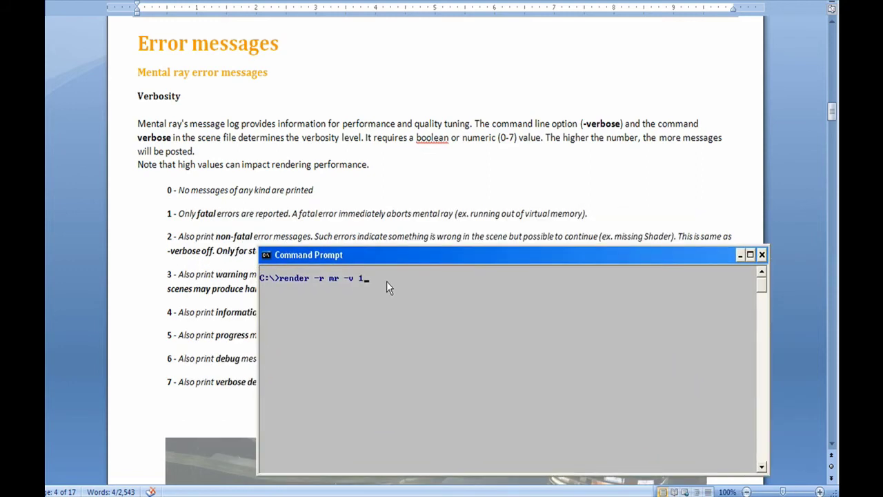
Reposition the Command Prompt window to read the list of verbosity levels 0 to 7 in the guide.
drag(391, 260, 488, 343)
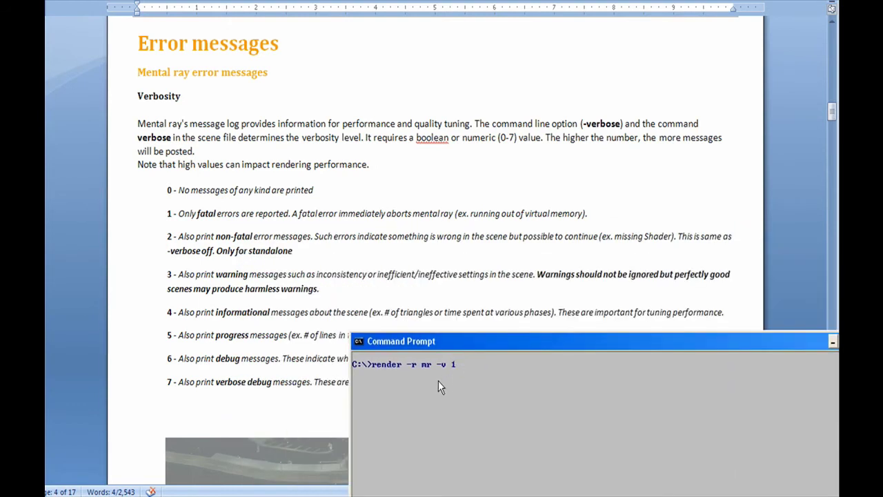
drag(422, 348, 360, 192)
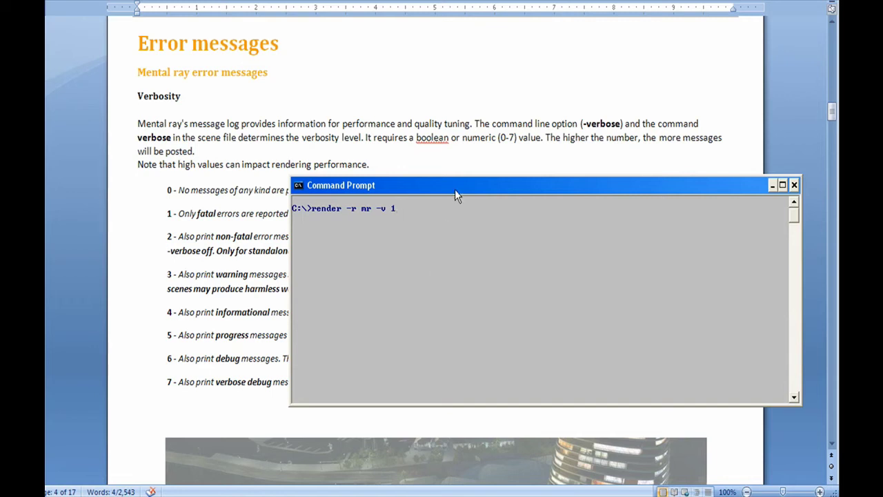
drag(455, 189, 546, 336)
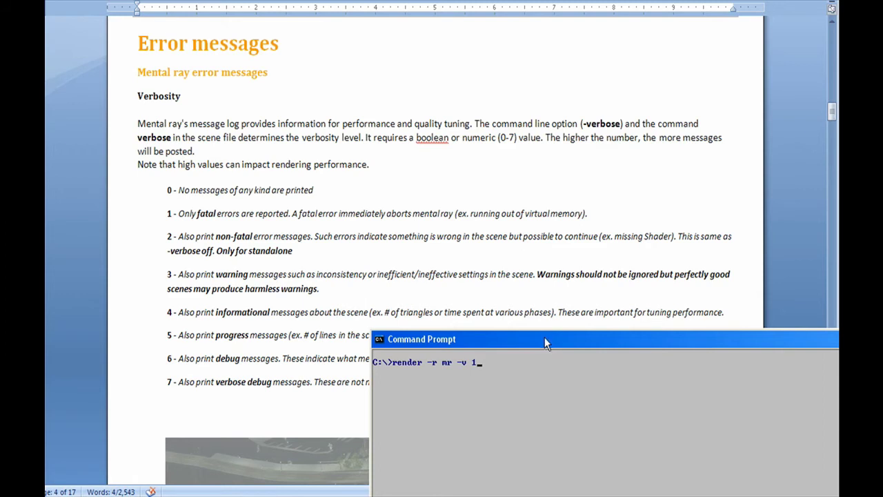
drag(545, 340, 416, 409)
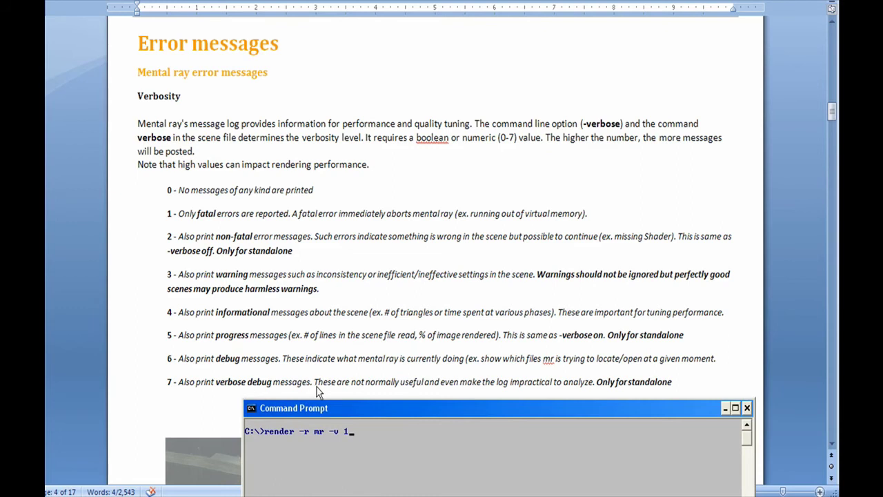
Set the render command's verbosity value to 5 and append the scene path J:\OTU\error_no_UV.ma.
key(BackSpace)
text(5)
drag(331, 407, 341, 205)
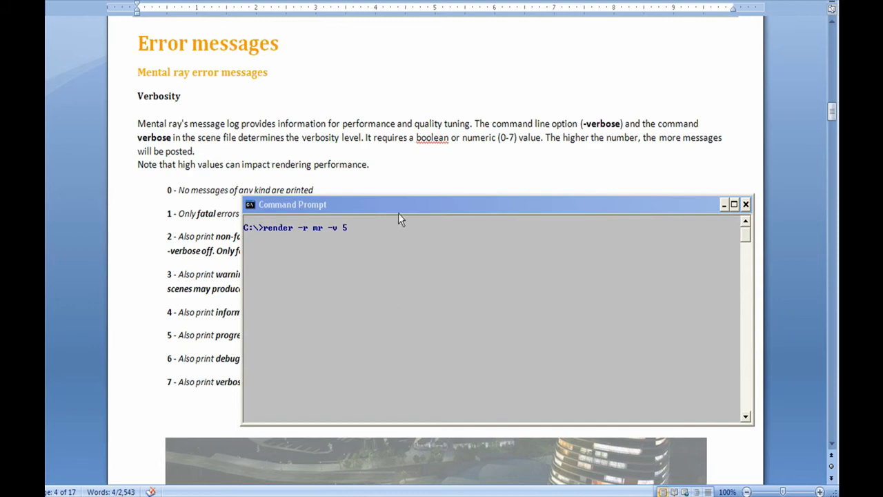
drag(398, 214, 362, 202)
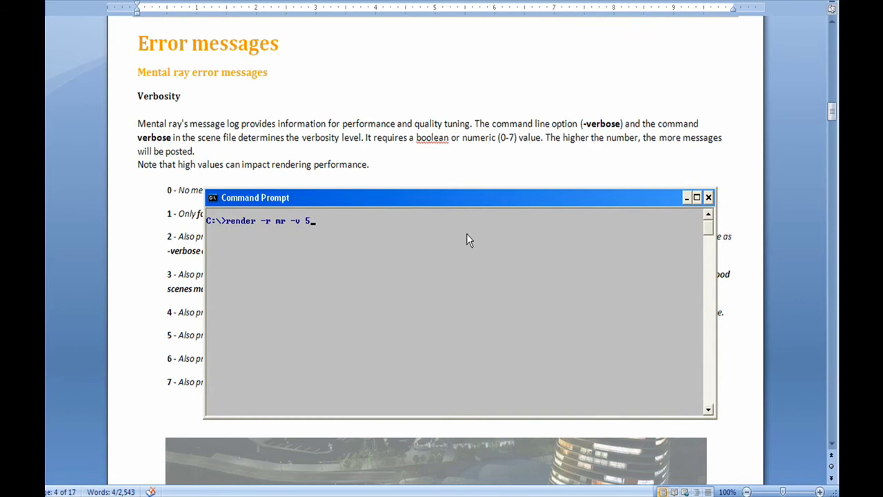
drag(453, 197, 461, 229)
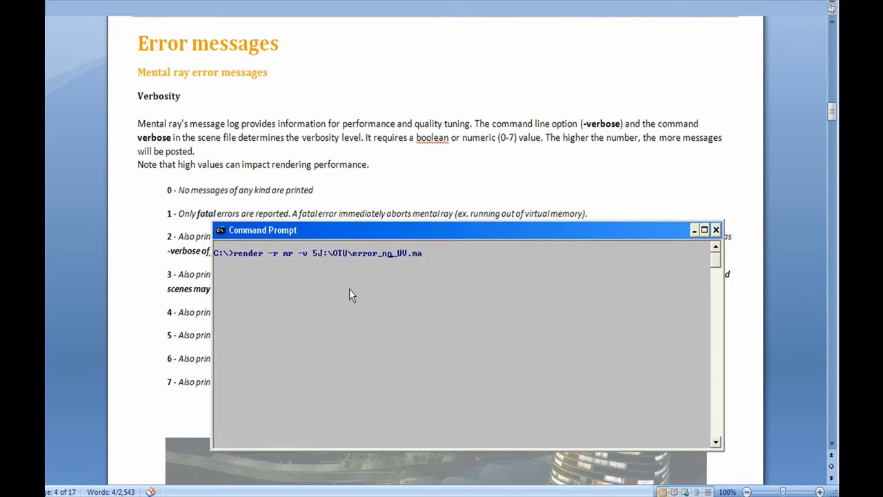
Set the render command's verbosity value to 0 and separate it from the scene path with a space.
key(Left)
key(Left)
key(Left)
key(Left)
key(Left)
key(Left)
key(Left)
key(Left)
key(Left)
key(Left)
key(Left)
key(Left)
key(Left)
key(Left)
key(BackSpace)
key(BackSpace)
text(0)
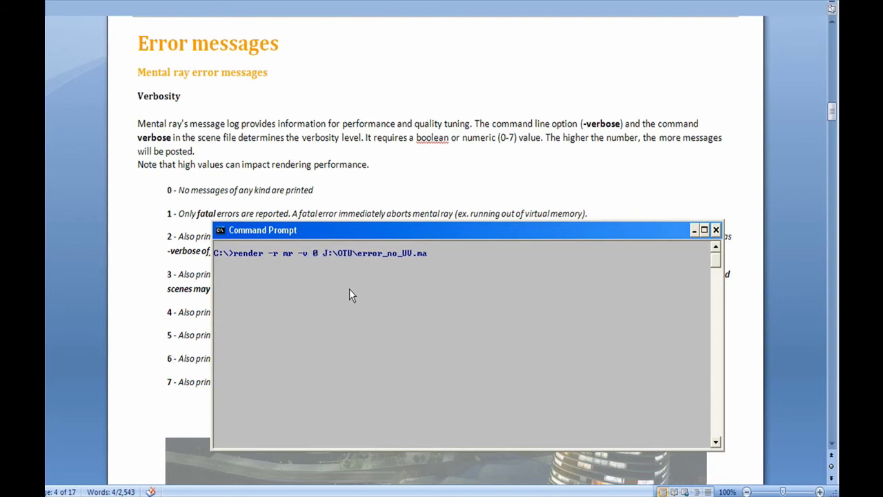
Run the mental ray render of J:\OTU\error_no_UV.ma at verbosity 0, and rerun it with the verbosity set to 1.
key(Return)
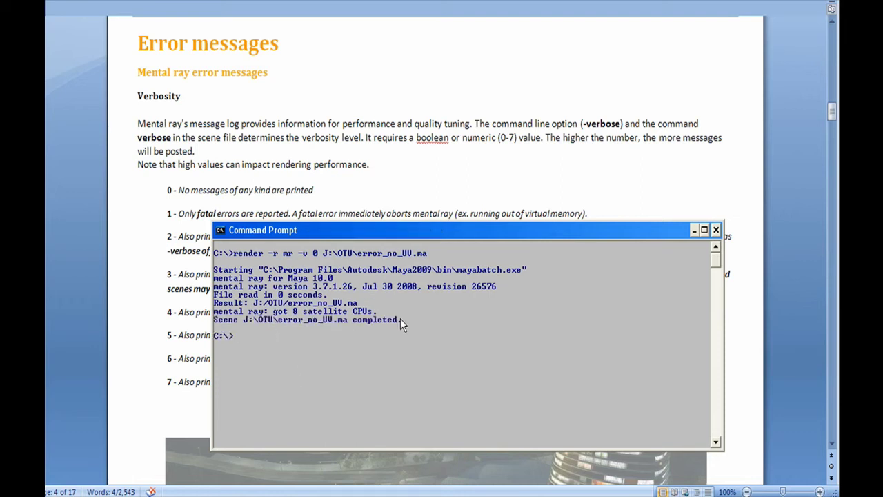
key(Up)
key(Left)
key(Left)
key(Left)
key(Left)
key(Left)
key(Left)
key(Left)
key(Left)
key(Left)
key(Left)
key(Left)
key(Left)
key(Left)
key(Left)
key(Left)
key(Left)
key(Left)
key(Left)
key(Left)
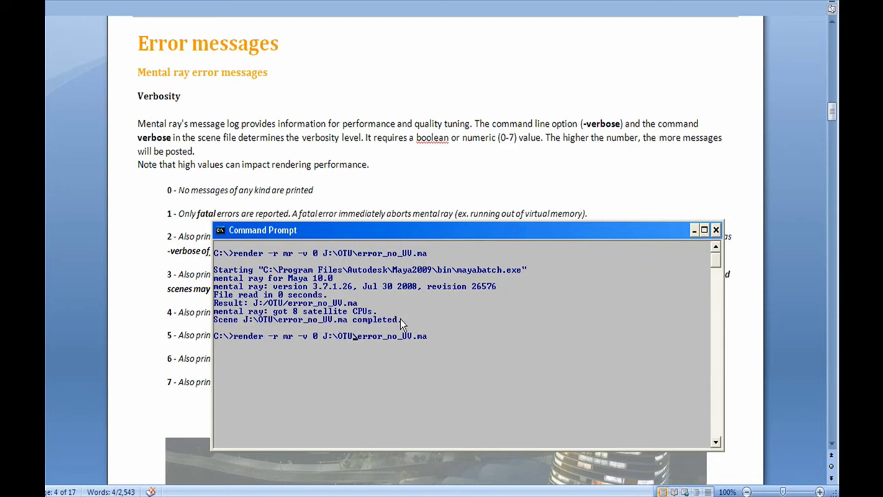
key(BackSpace)
text(1)
key(Return)
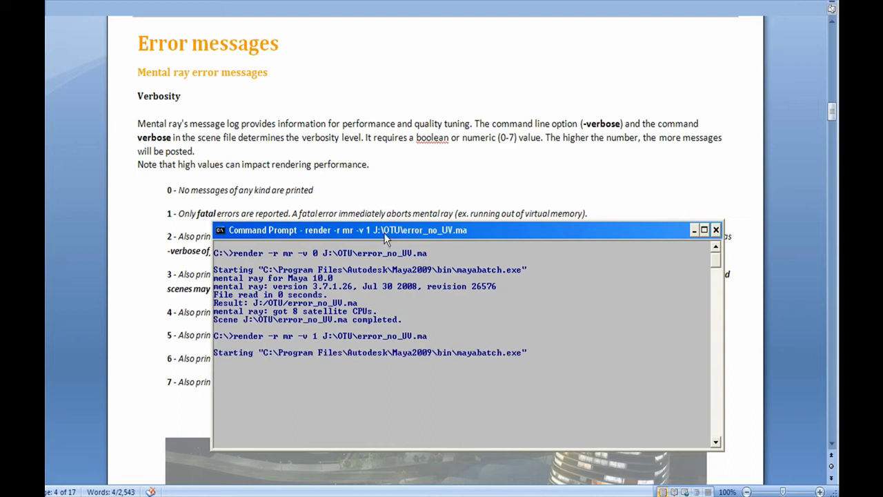
drag(384, 233, 396, 251)
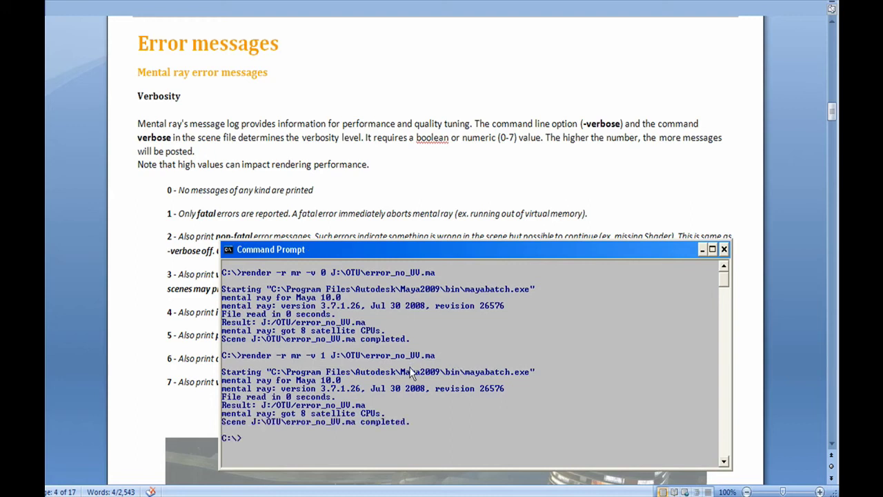
Rerun the error_no_UV.ma render with verbosity 2 and reposition the Command Prompt to uncover the guide's verbosity list.
key(Up)
key(Left)
key(Left)
key(Left)
key(Left)
key(Left)
key(Left)
key(Left)
key(Left)
key(Left)
key(Left)
key(Left)
key(Left)
key(Left)
key(Left)
key(Left)
key(Left)
key(Left)
key(Left)
key(Left)
key(Left)
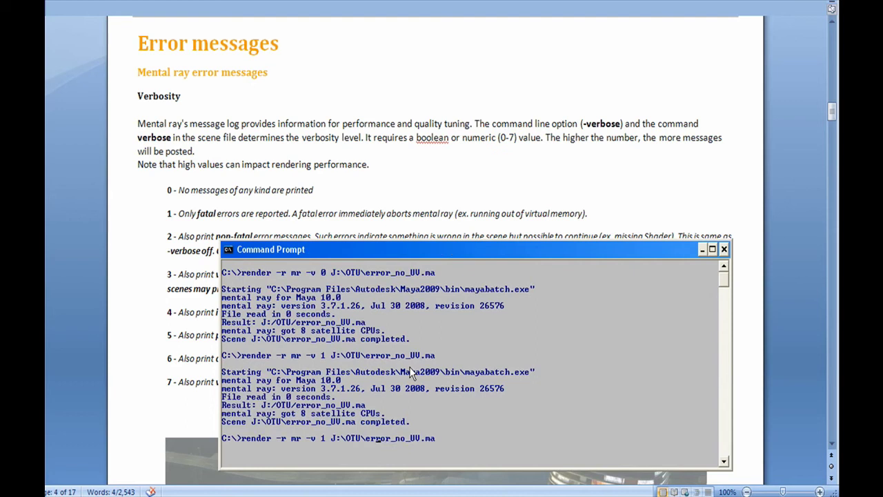
key(BackSpace)
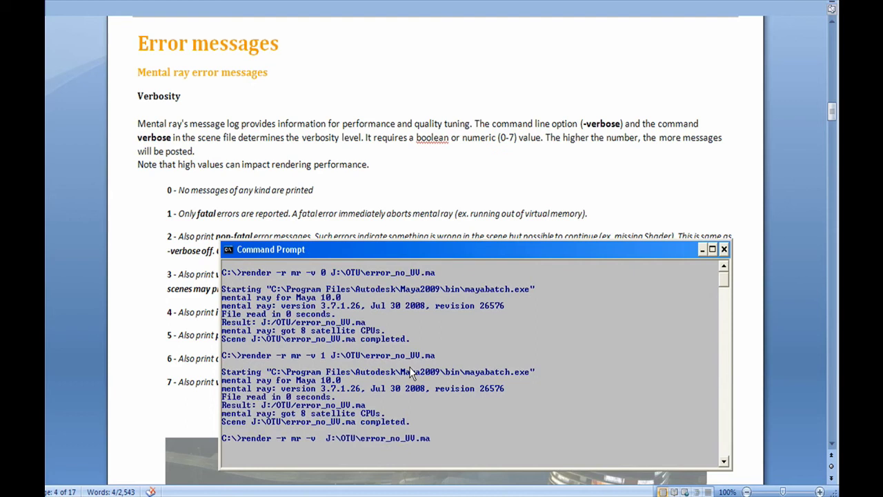
text(2)
drag(409, 254, 445, 185)
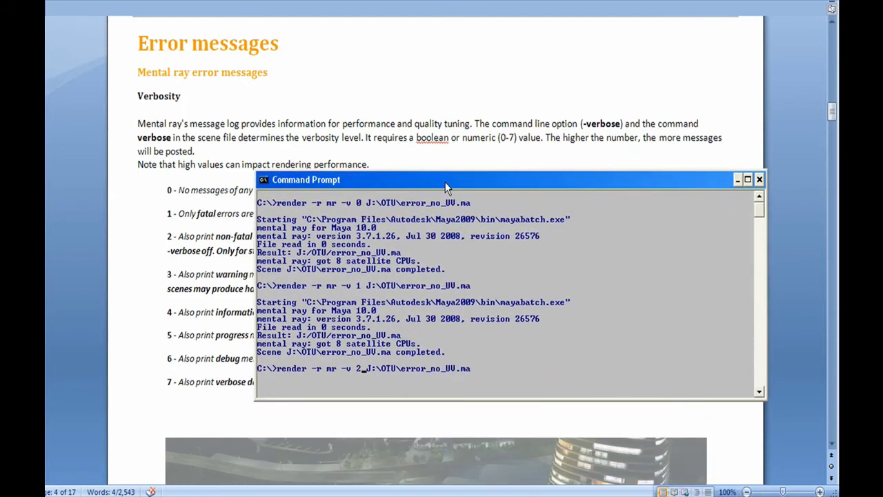
key(Return)
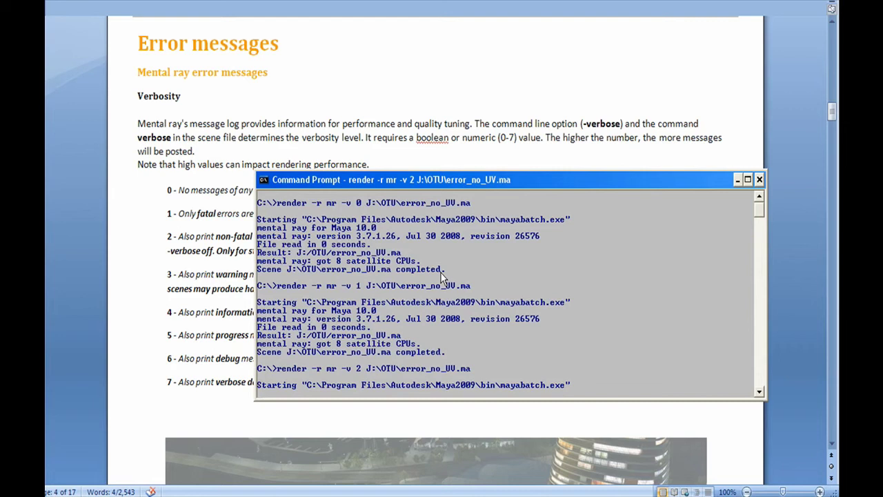
drag(461, 183, 409, 45)
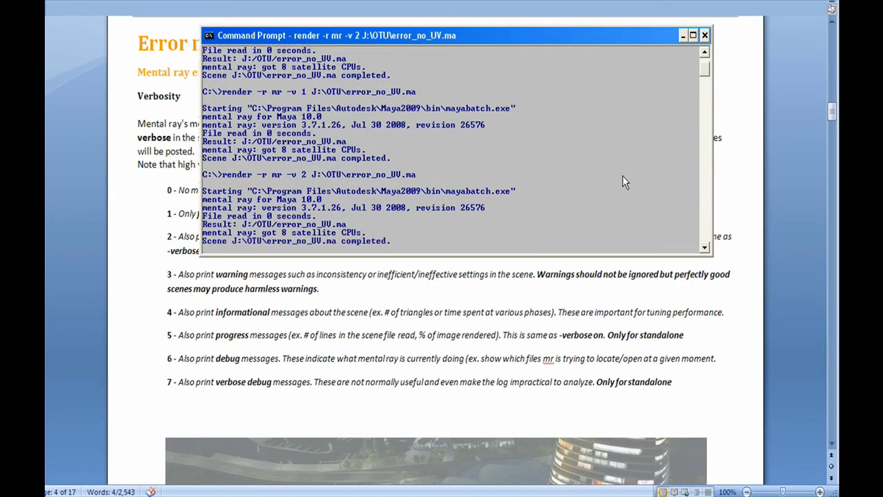
Rerun the render command on the same scene with the verbosity value set to 3.
key(Up)
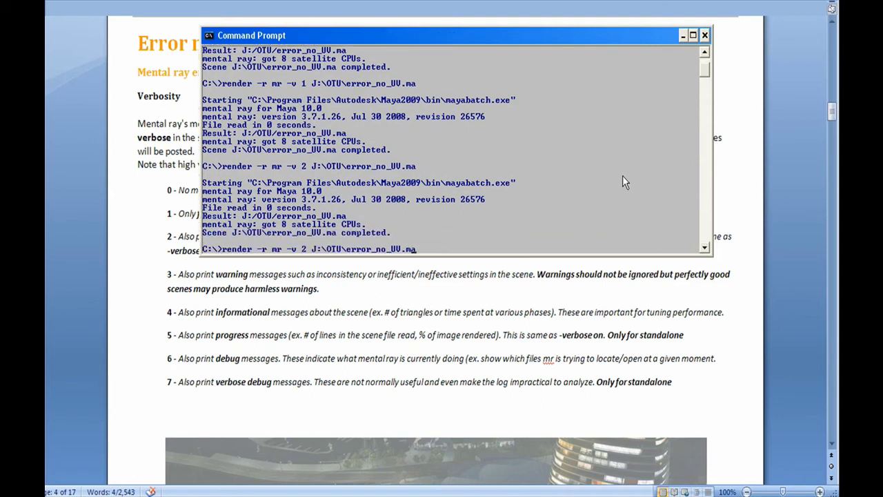
key(Left)
key(Left)
key(Left)
key(Left)
key(Left)
key(Left)
key(Left)
key(Left)
key(Left)
key(Left)
key(Left)
key(Left)
key(Left)
key(Left)
key(Left)
key(Left)
key(Left)
key(Left)
key(Left)
key(Left)
key(BackSpace)
text(3)
key(Return)
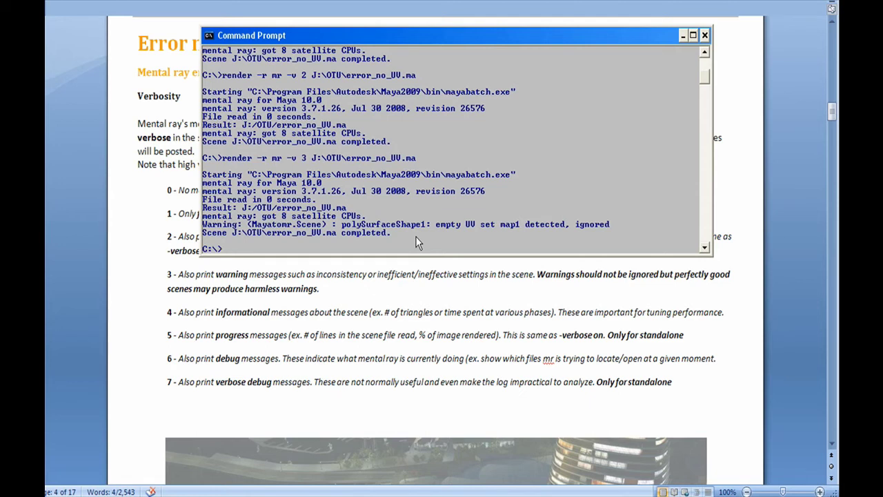
Rerun the render with verbosity 4 and review the informational messages and rendering statistics in the output.
key(Up)
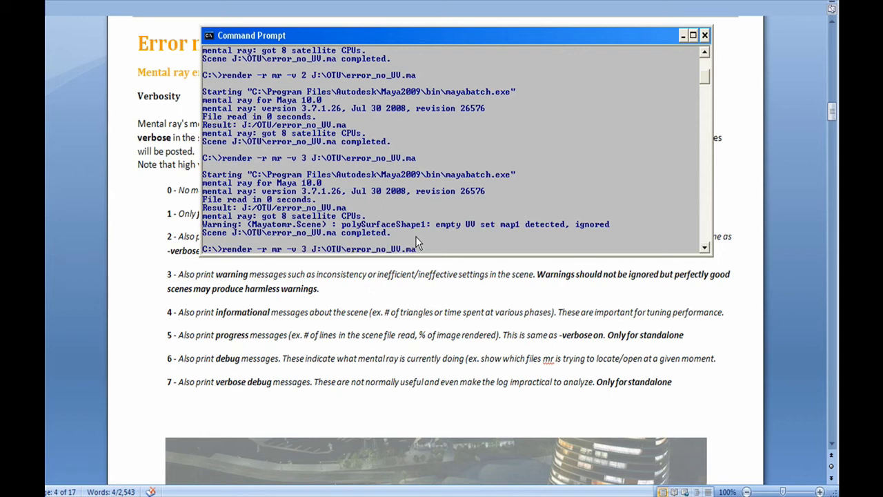
key(BackSpace)
text(4)
key(Return)
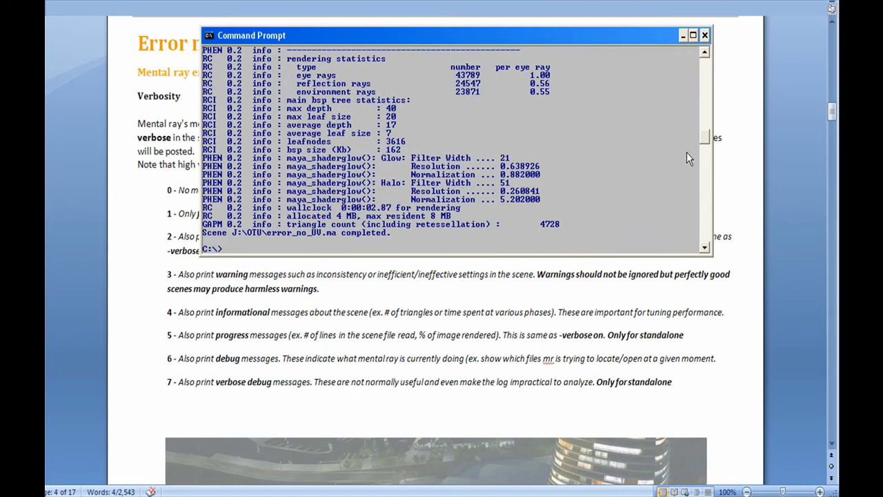
drag(702, 142, 696, 98)
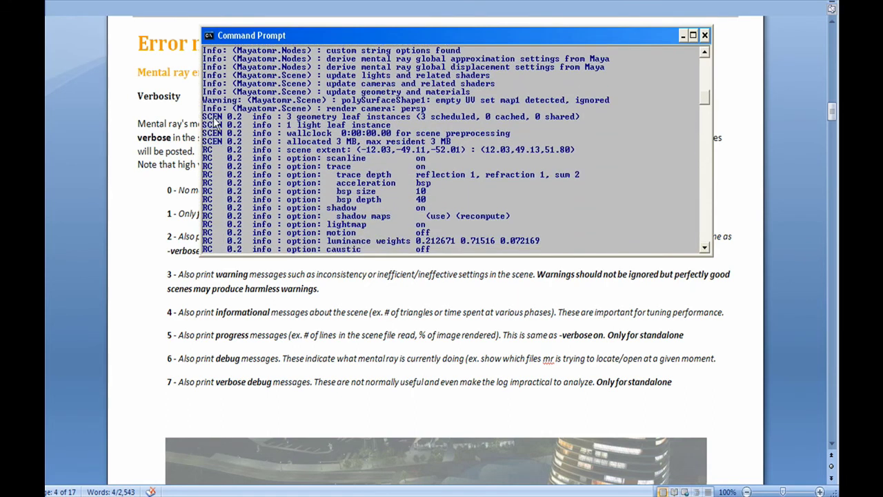
drag(702, 102, 705, 132)
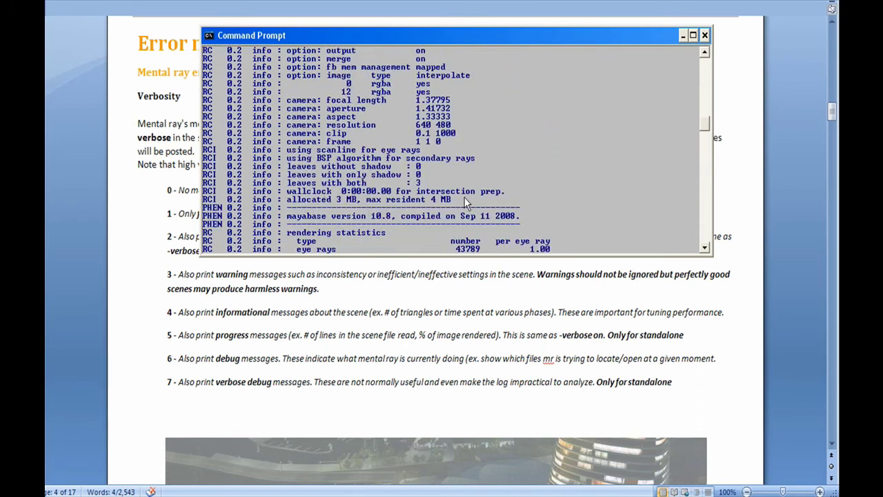
drag(705, 131, 711, 141)
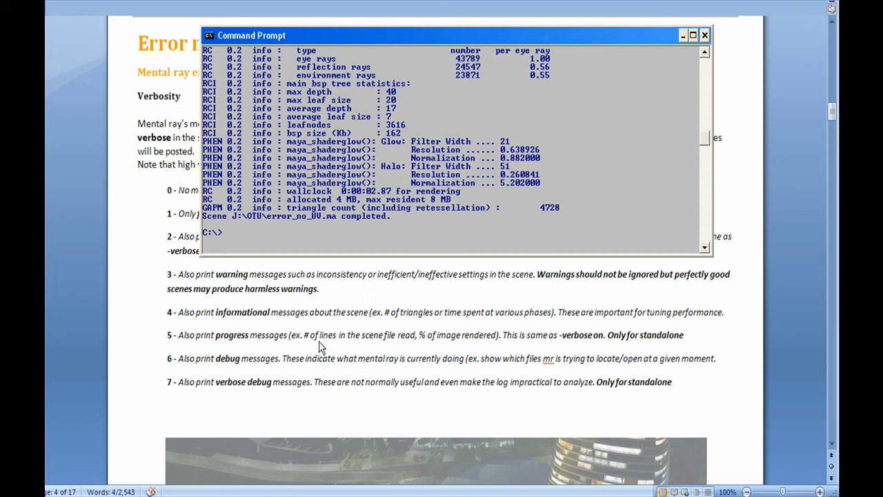
Rerun the render with the verbosity option set to off and move the Command Prompt lower over the guide.
key(Up)
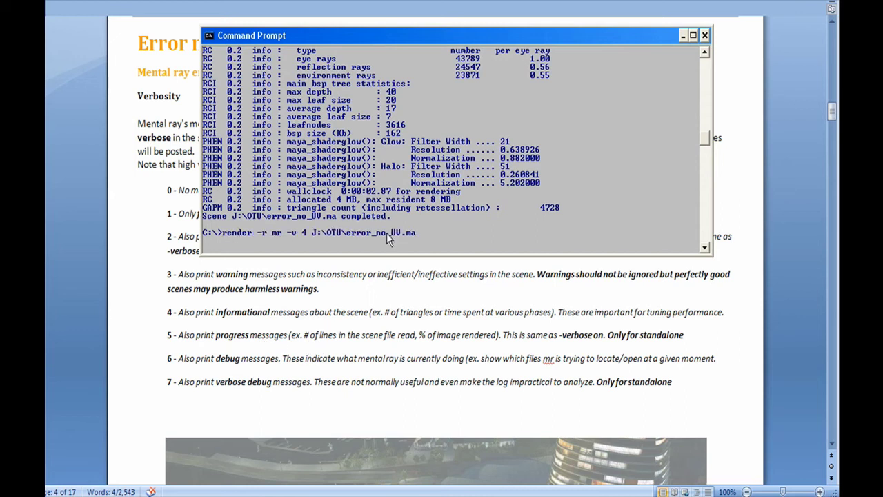
key(BackSpace)
text(off)
key(Return)
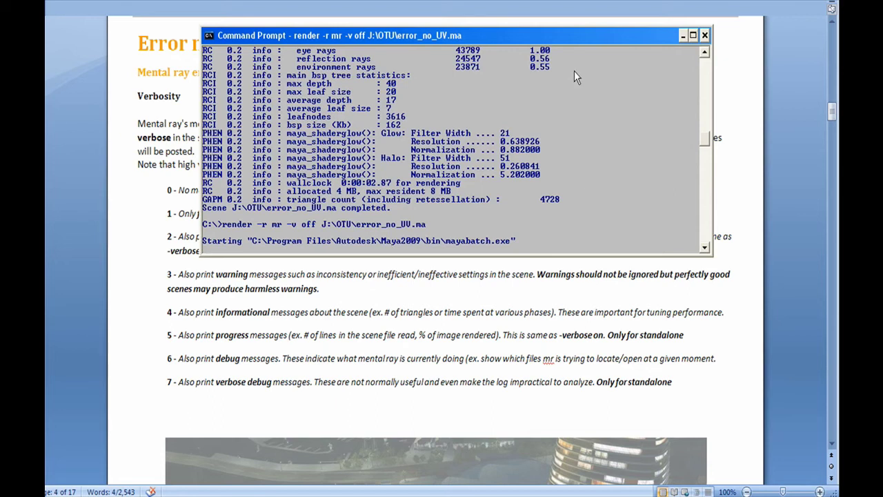
drag(585, 37, 582, 100)
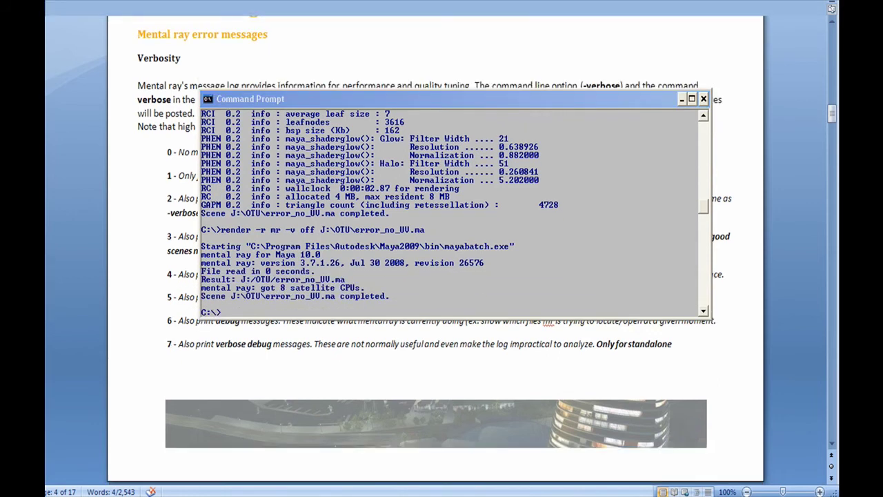
click(667, 104)
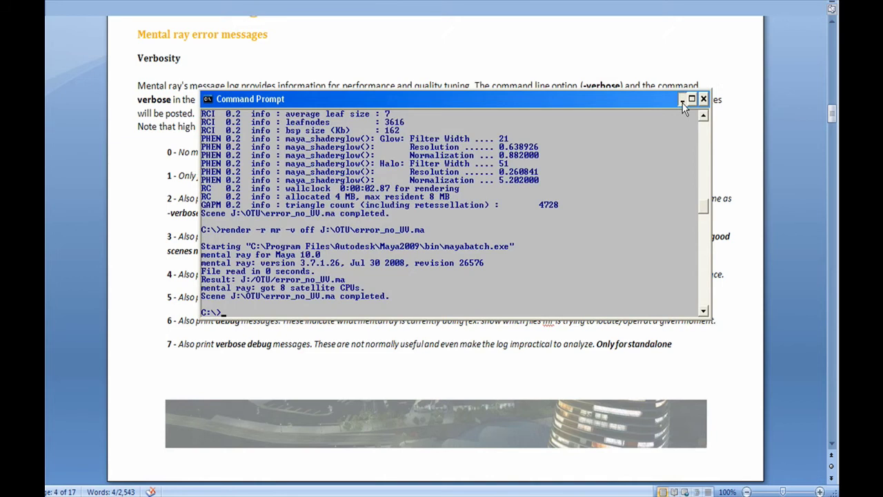
Minimise the Command Prompt and show the guide's Message Format section, briefly bringing the render output back for comparison.
click(681, 100)
drag(830, 113, 826, 136)
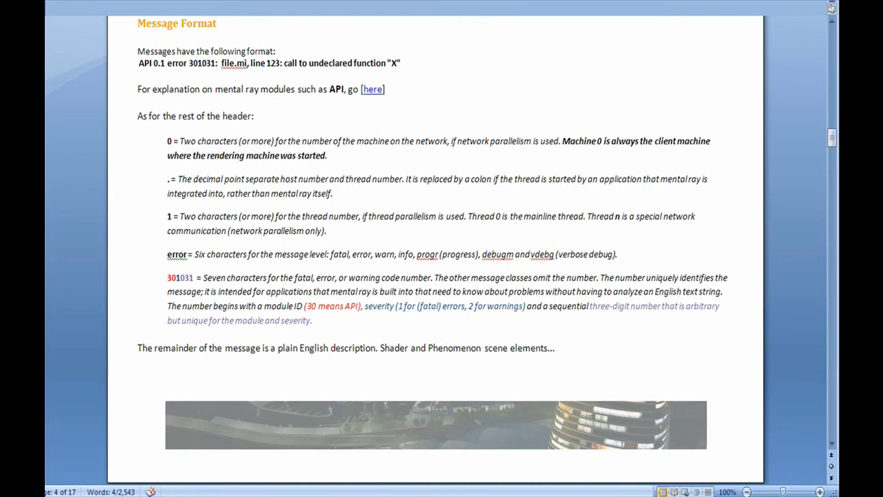
click(731, 495)
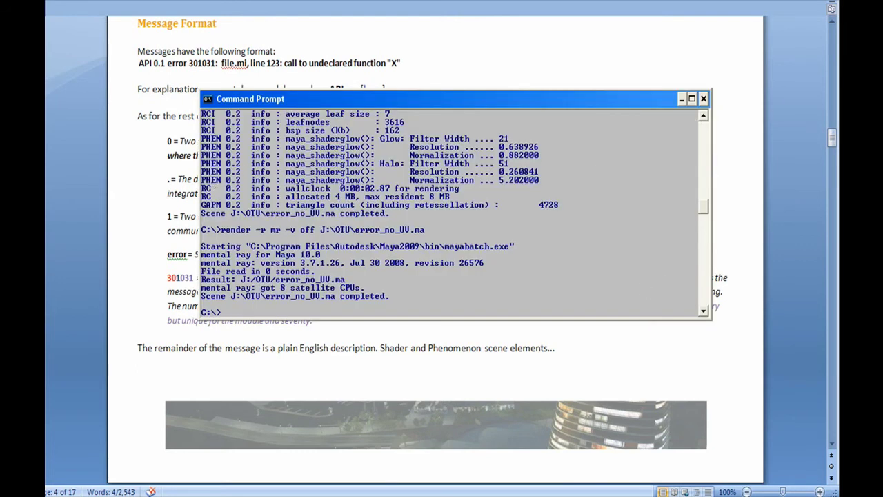
click(831, 136)
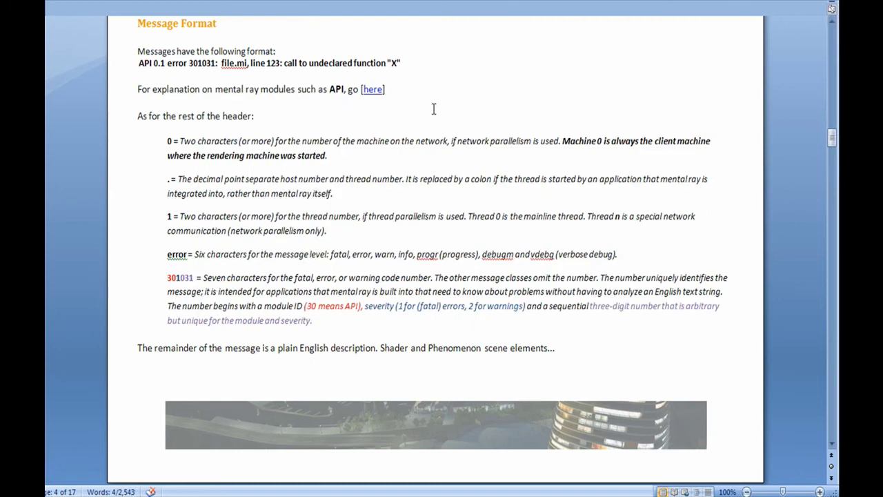
Highlight the sample API error message under Message Format and switch to the Maya Station web page to view the mental ray module table.
drag(139, 63, 386, 63)
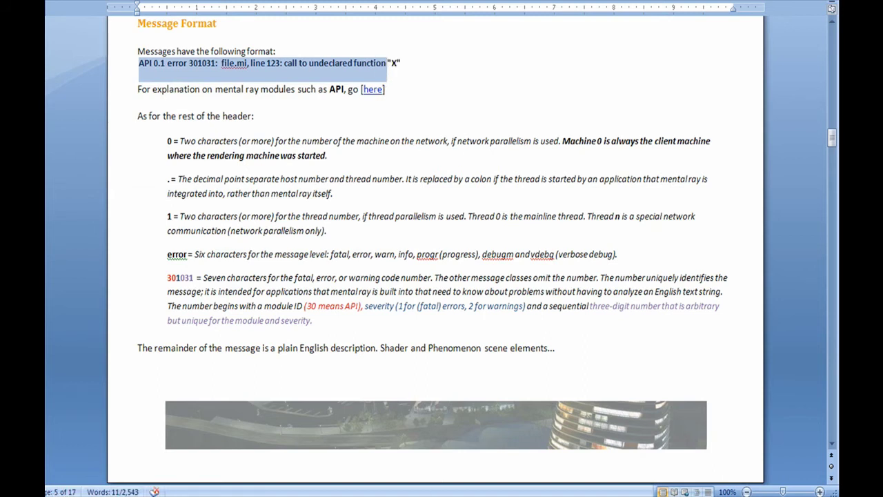
key(alt+Tab)
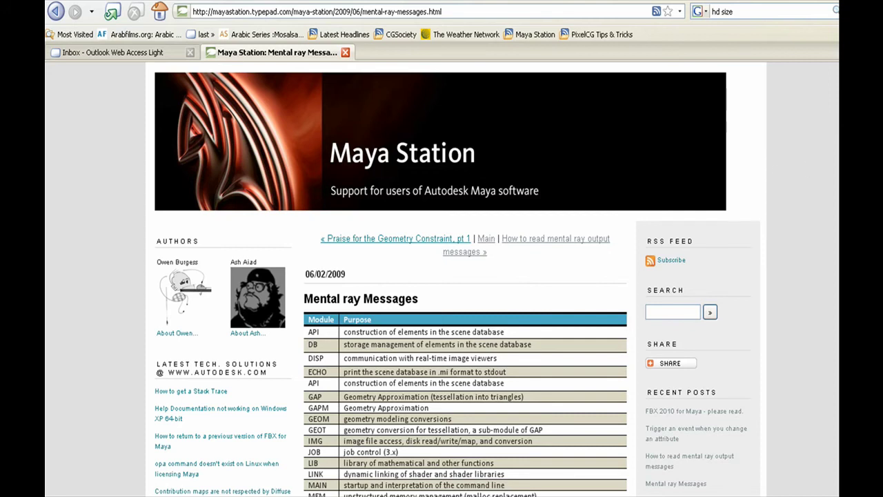
scroll(457, 279, down, 5)
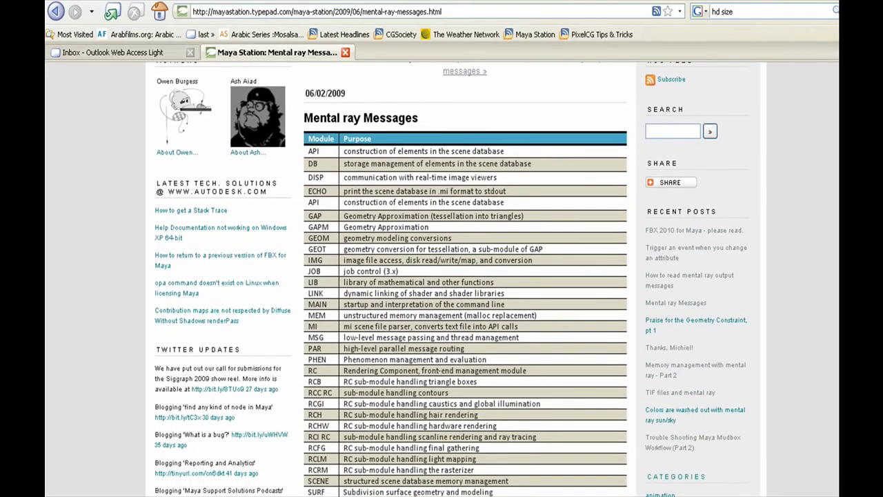
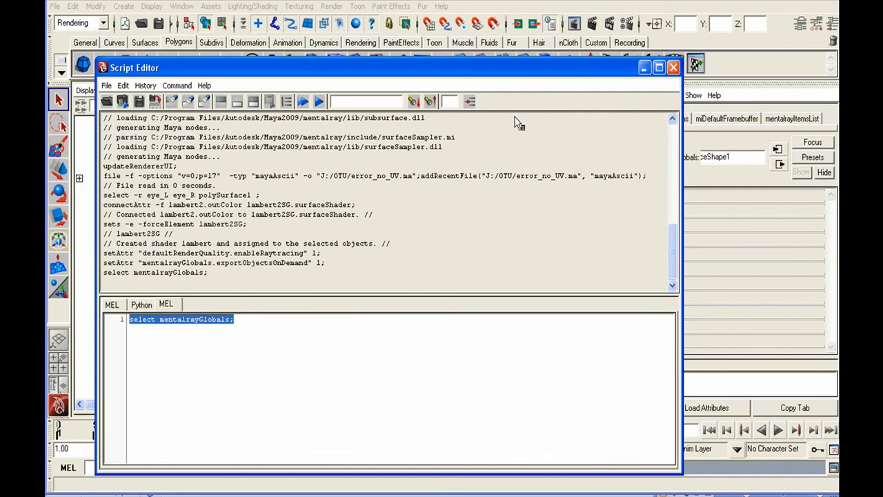
Move Maya's Script Editor aside and expand the Memory Limits of mentalrayGlobals to inspect the Physical Memory setting.
drag(592, 65, 491, 41)
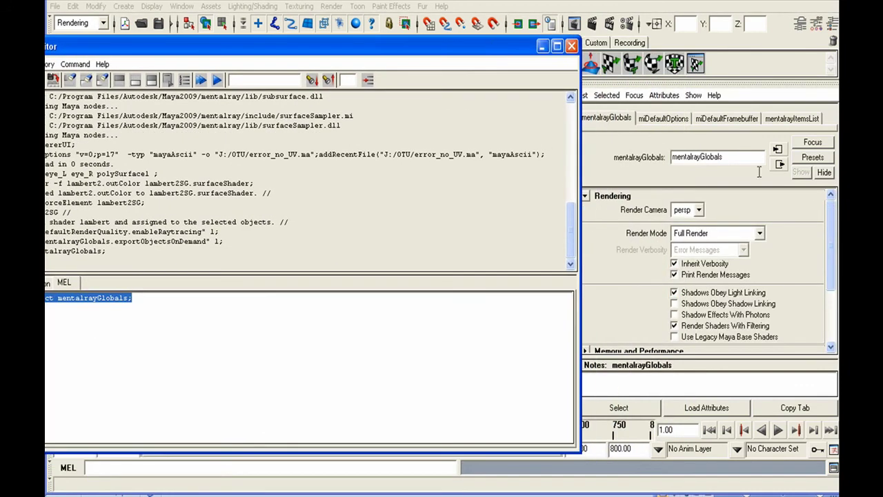
drag(831, 208, 825, 262)
click(664, 262)
click(639, 273)
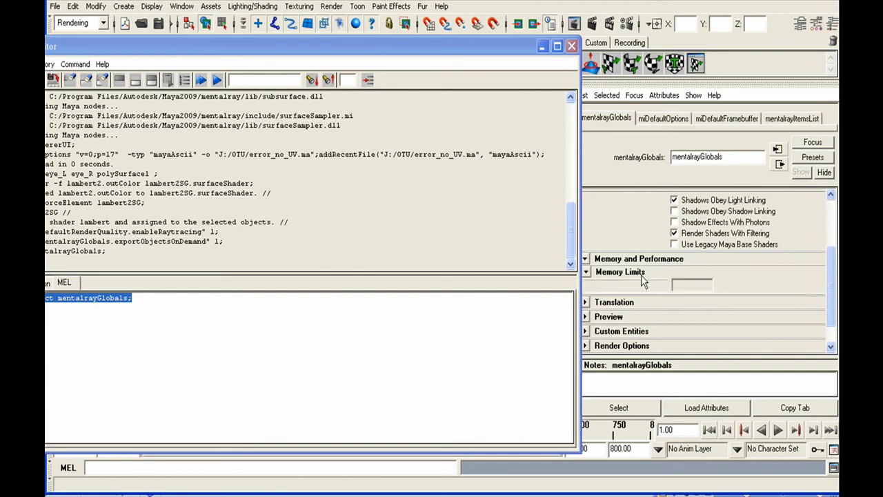
double_click(686, 285)
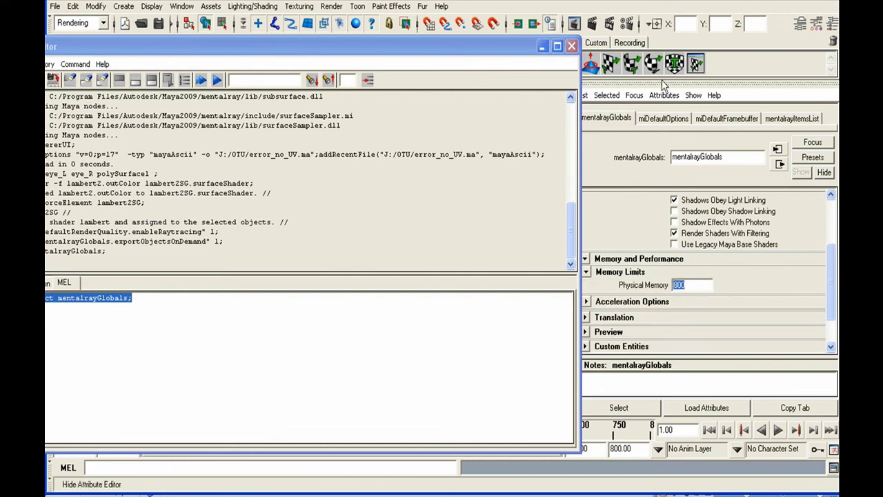
drag(538, 51, 649, 45)
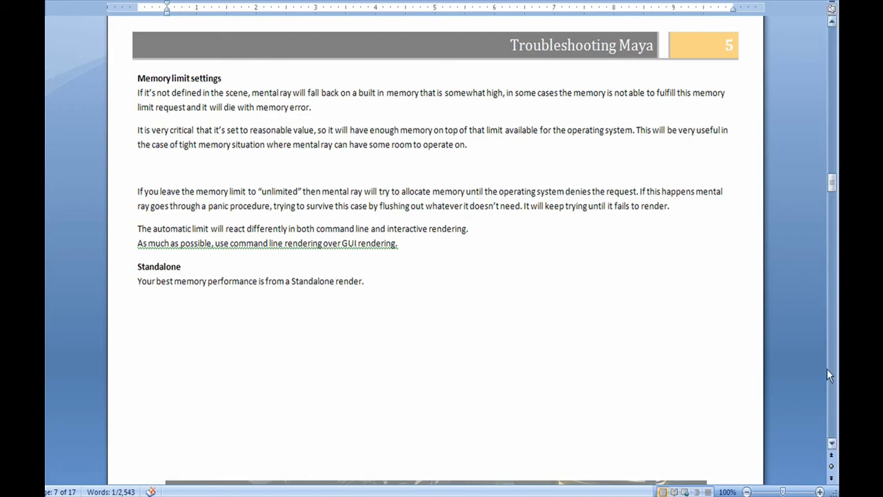
In the Command Prompt, recall the last mental ray render command and replace its verbosity option with -mem 500.
key(alt+Tab)
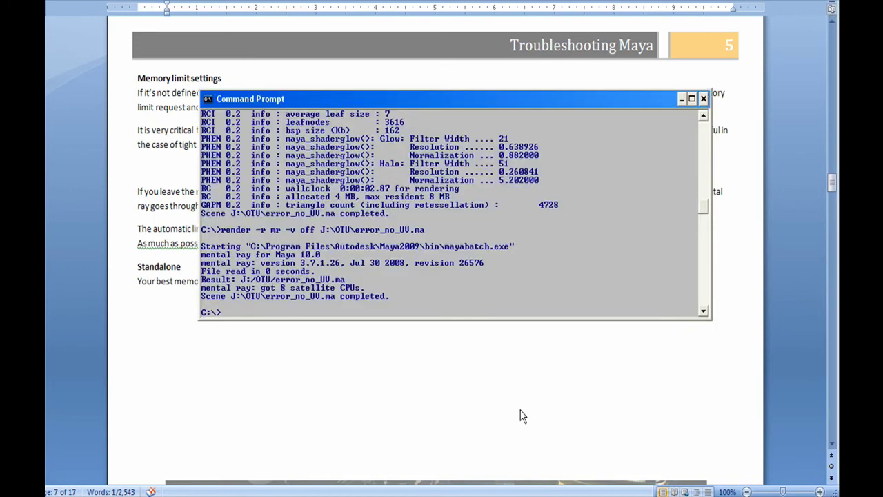
key(Up)
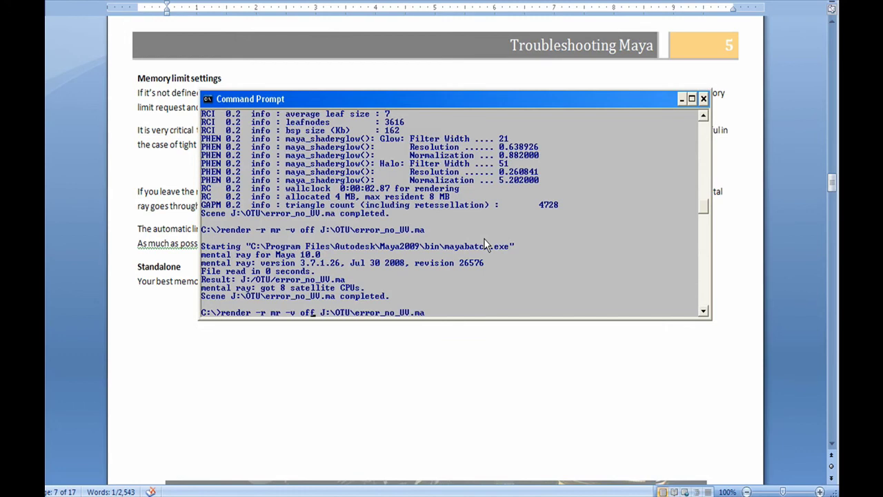
key(BackSpace)
key(BackSpace)
key(BackSpace)
key(BackSpace)
key(BackSpace)
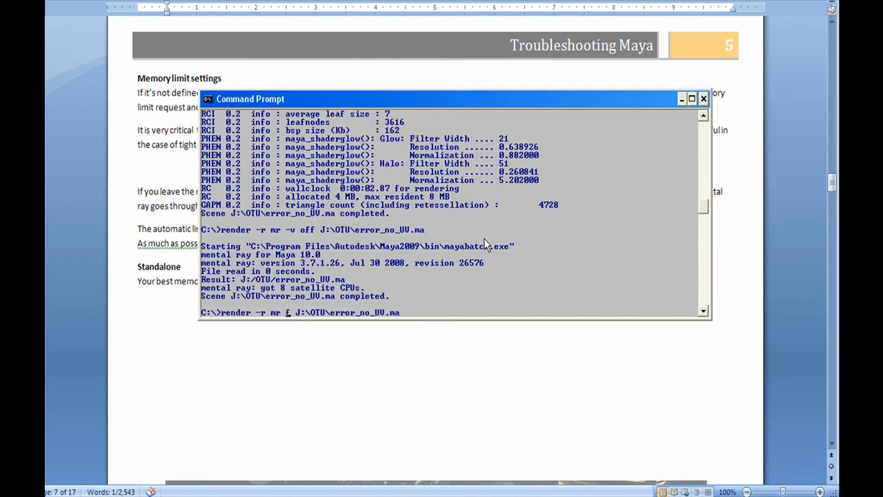
text(-mem)
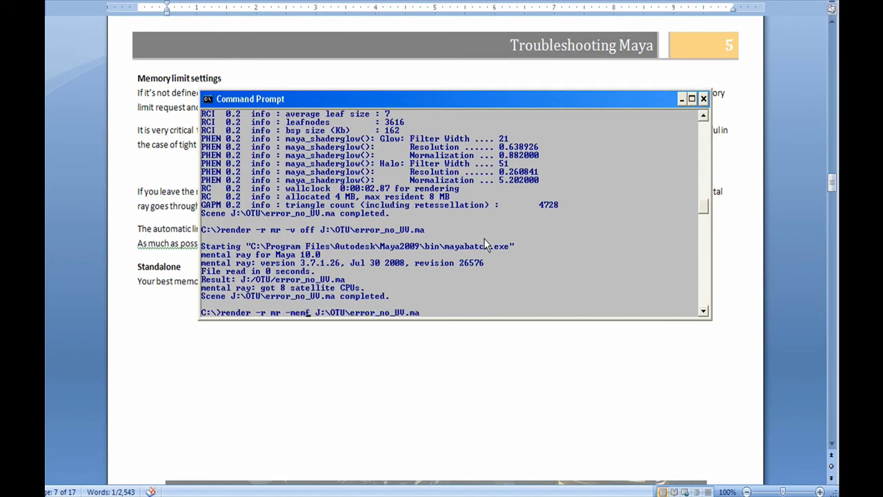
text( 500)
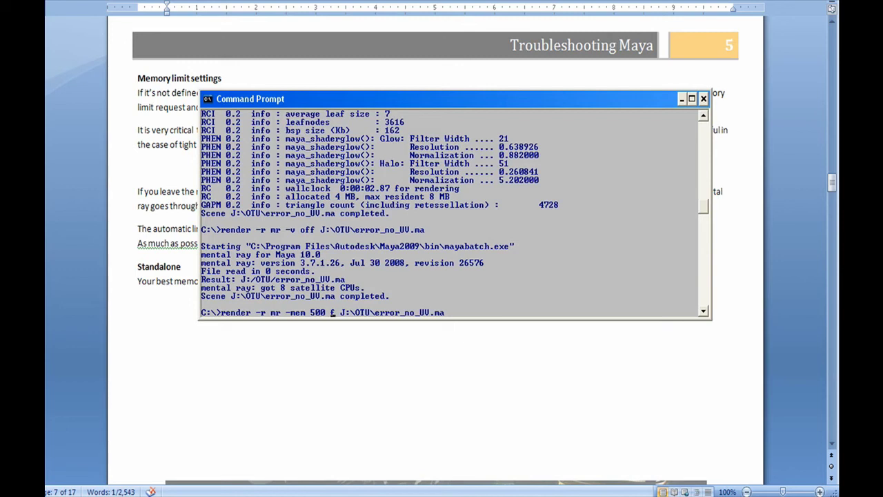
Switch back to the Word guide and show the sections on tuning render settings and on displacement and memory.
key(alt+Tab)
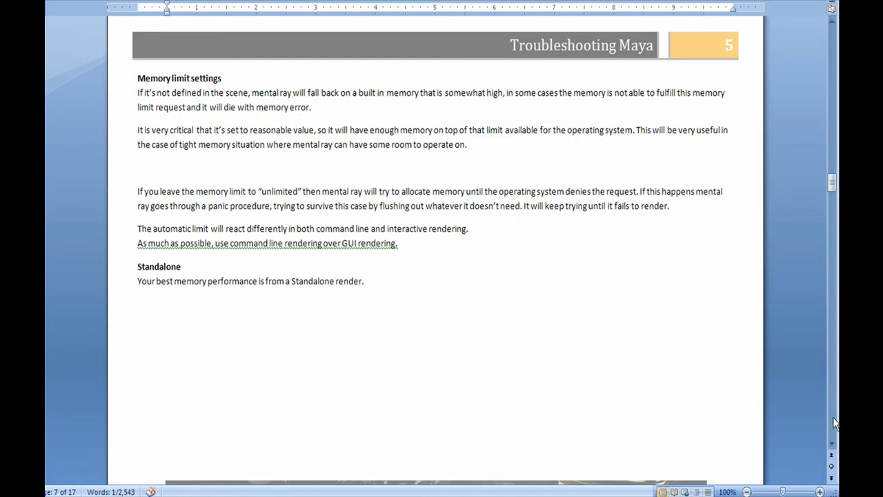
scroll(833, 416, down, 15)
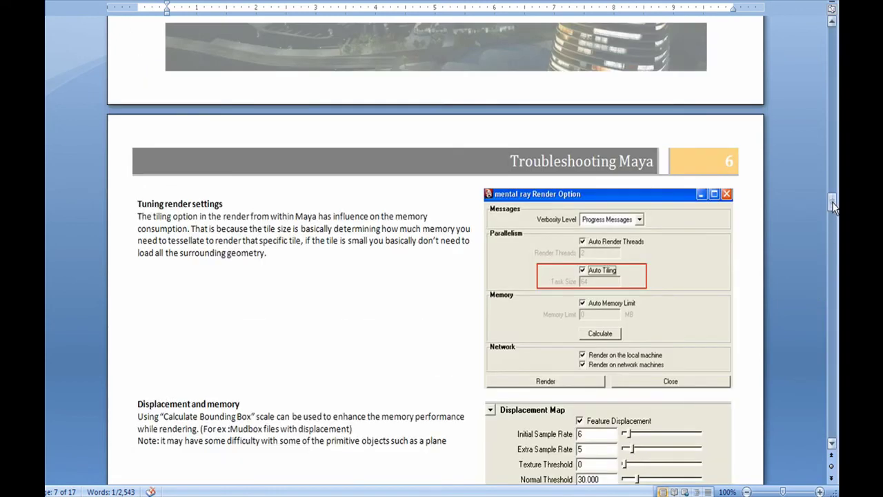
drag(832, 201, 833, 208)
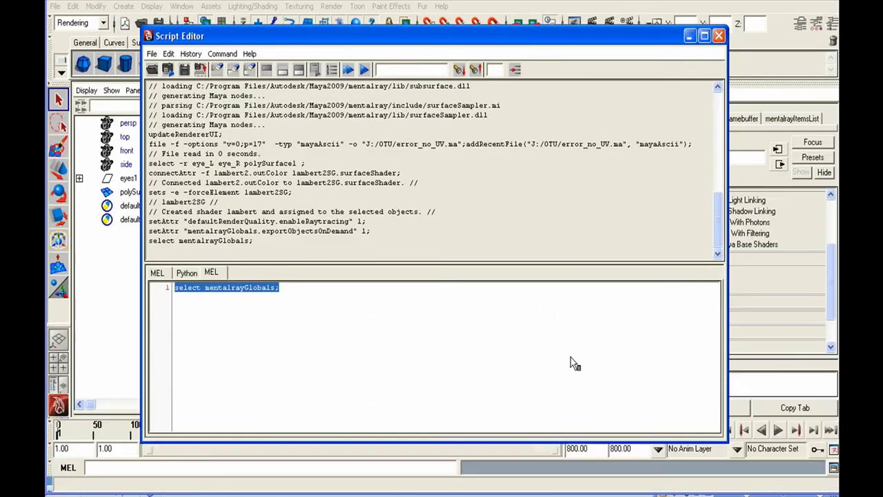
Close Maya's Script Editor, select the animal head mesh and expand its Displacement Map attributes to inspect the Bounding Box Scale settings.
click(718, 36)
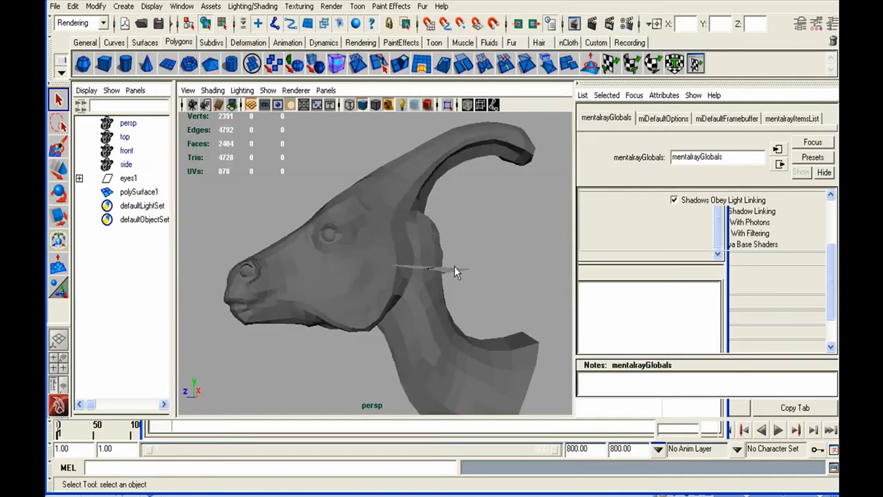
click(441, 247)
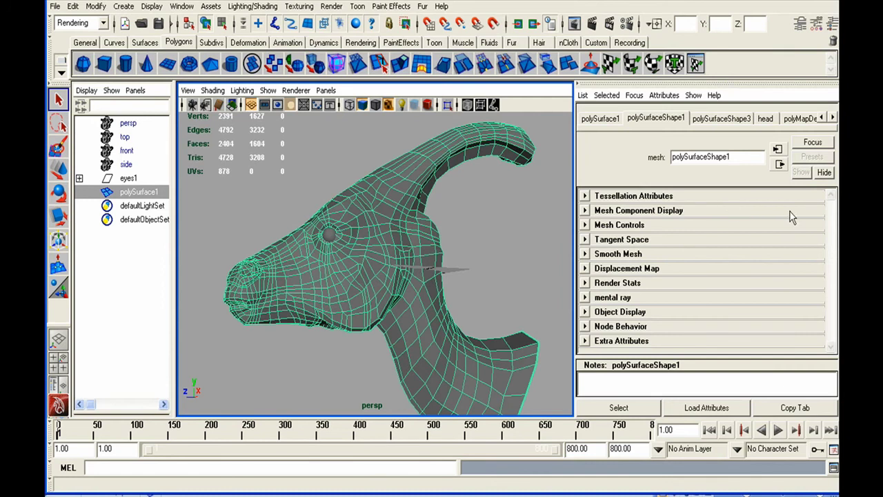
click(659, 269)
scroll(832, 261, down, 3)
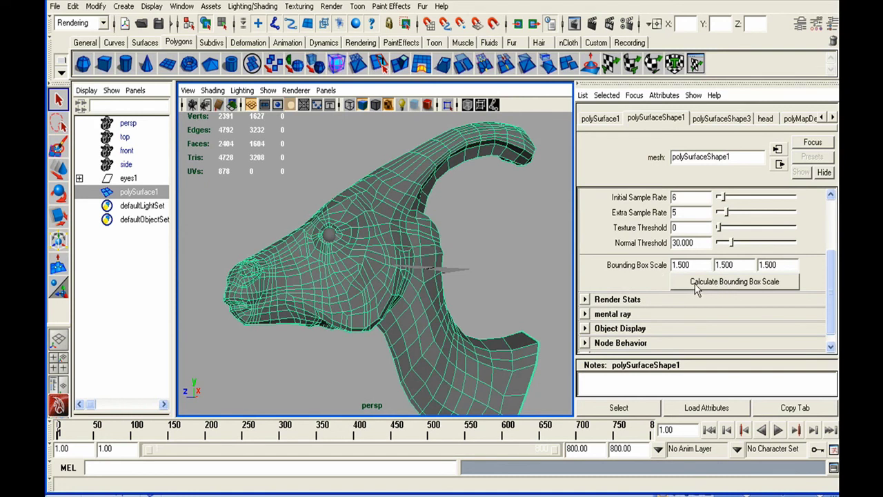
Switch to the guide's Log Files page, bring up the maya documents folder to locate mayaRenderLog.txt, and minimise the folder window.
key(alt+Tab)
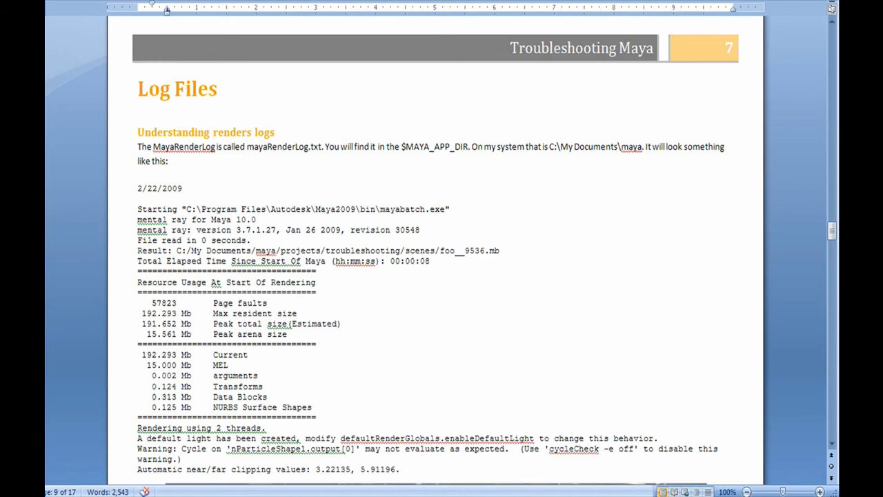
key(alt+Tab)
drag(670, 12, 628, 41)
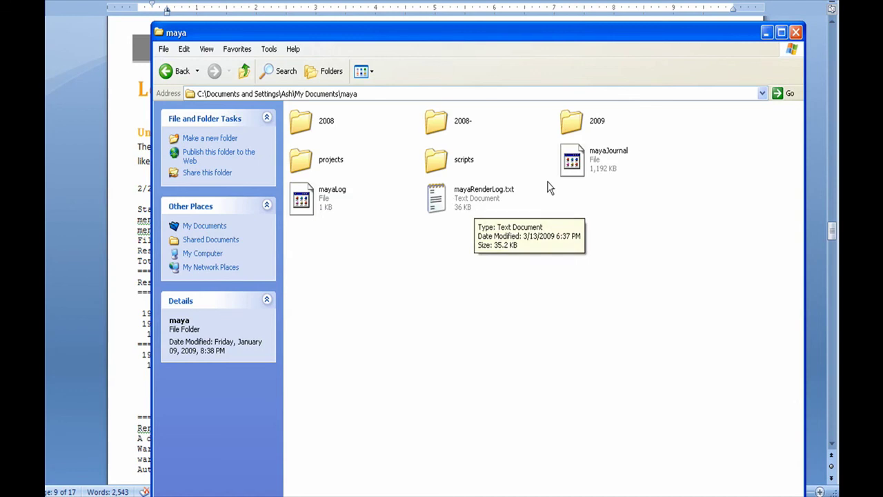
click(766, 32)
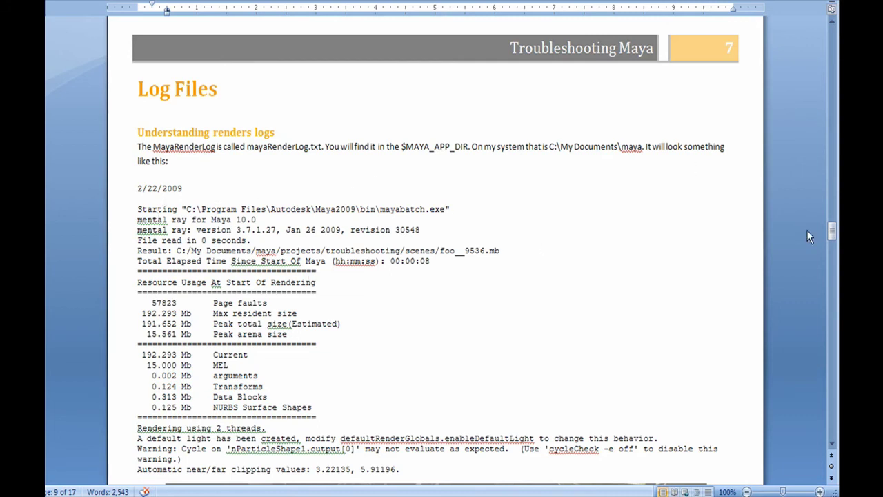
Read through the guide's sample render log and highlight the foo.iff file name in its Finished Rendering line.
drag(832, 236, 830, 236)
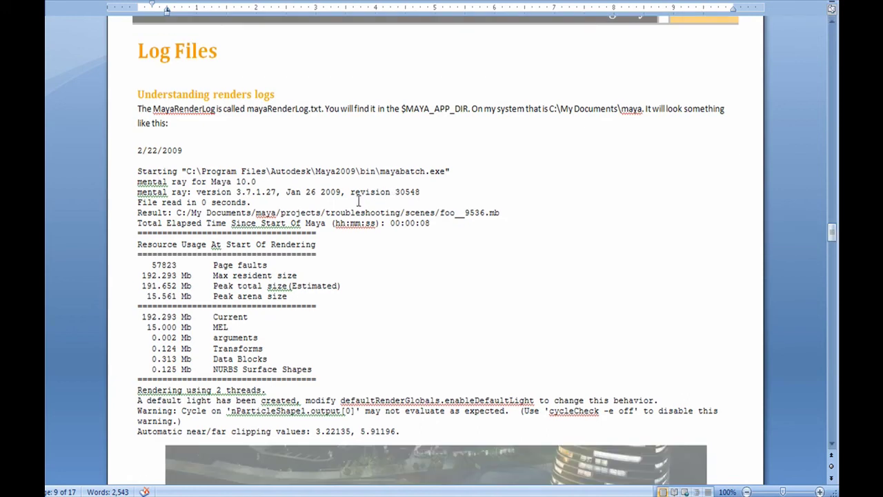
scroll(833, 230, down, 5)
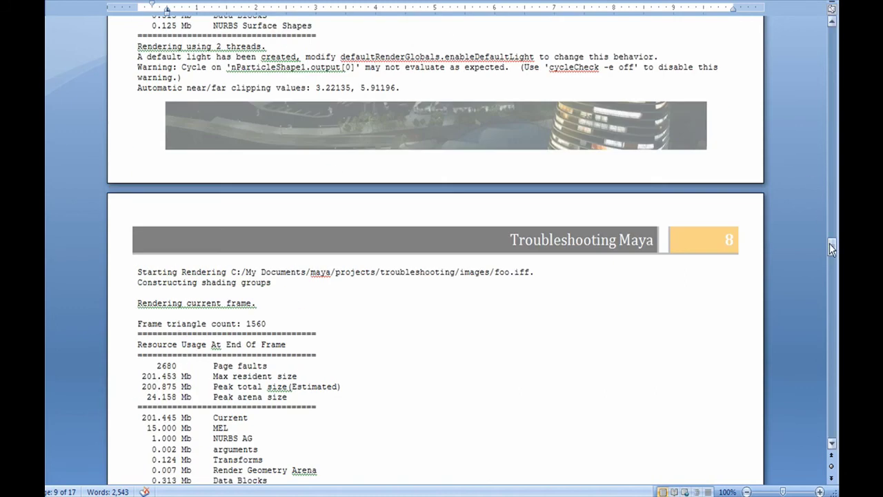
drag(831, 246, 831, 241)
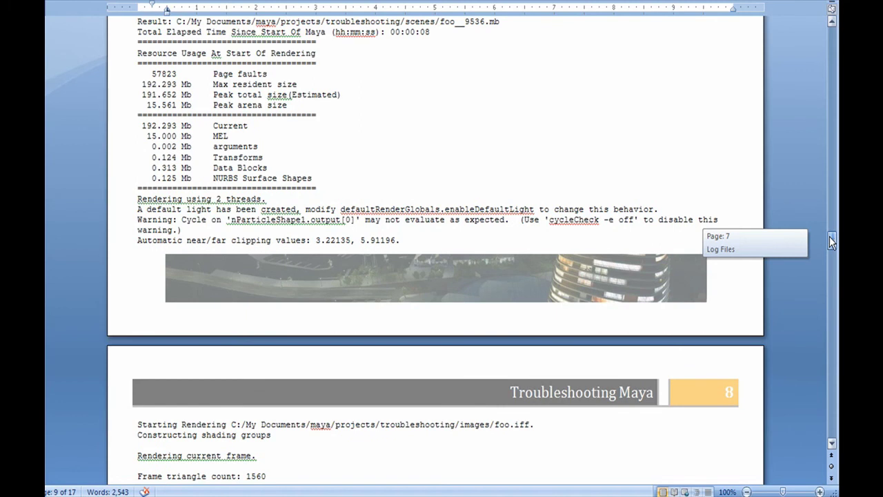
drag(831, 241, 831, 241)
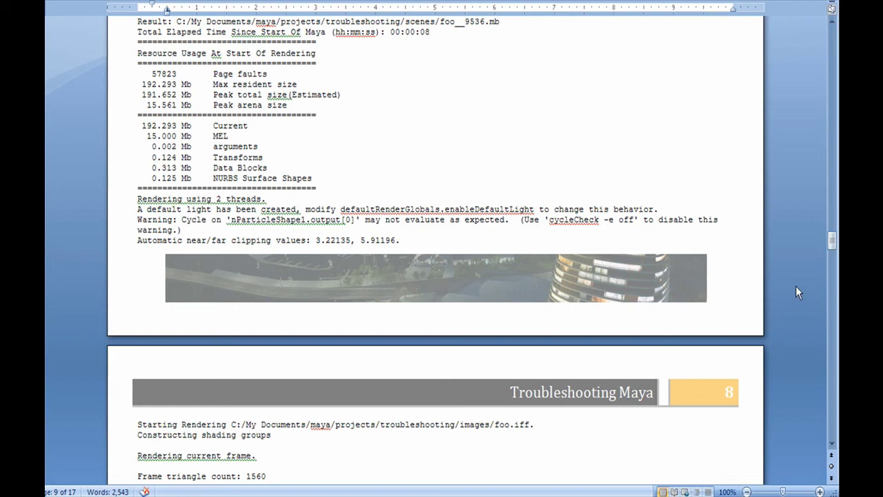
drag(831, 242, 832, 255)
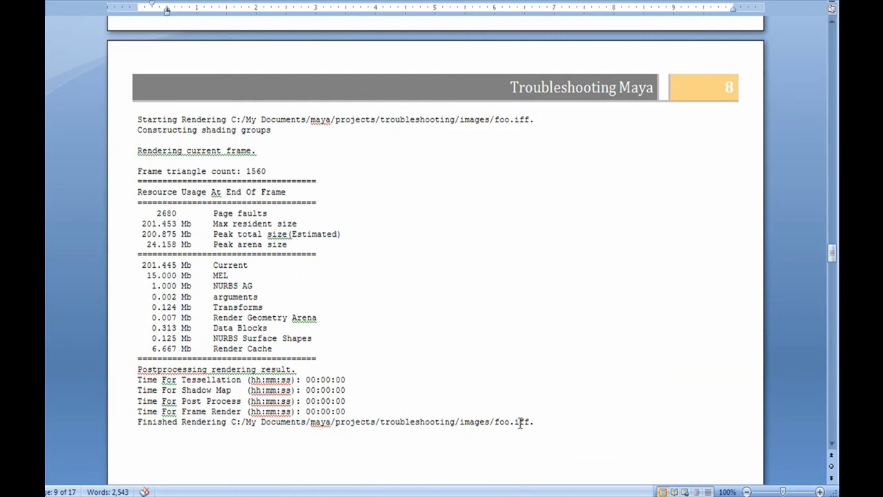
drag(494, 422, 530, 422)
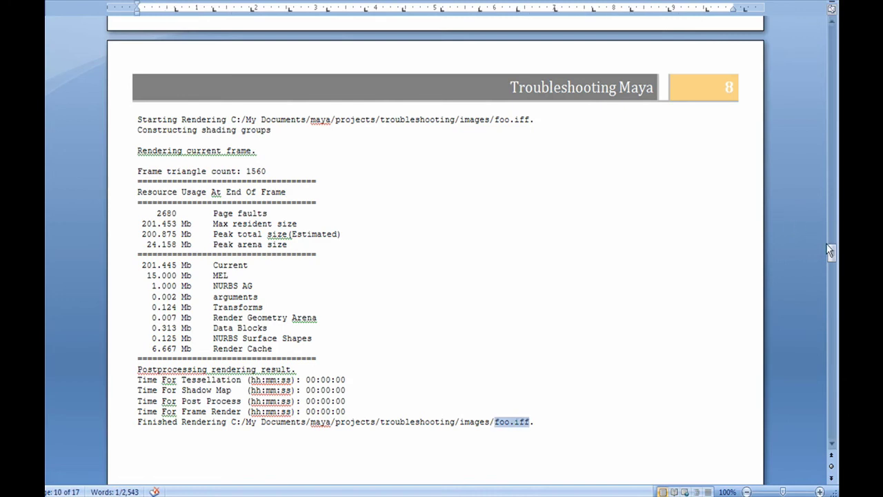
Go to the guide's Crash Logs page and highlight the file name of the example .dmp crash log.
drag(832, 252, 829, 278)
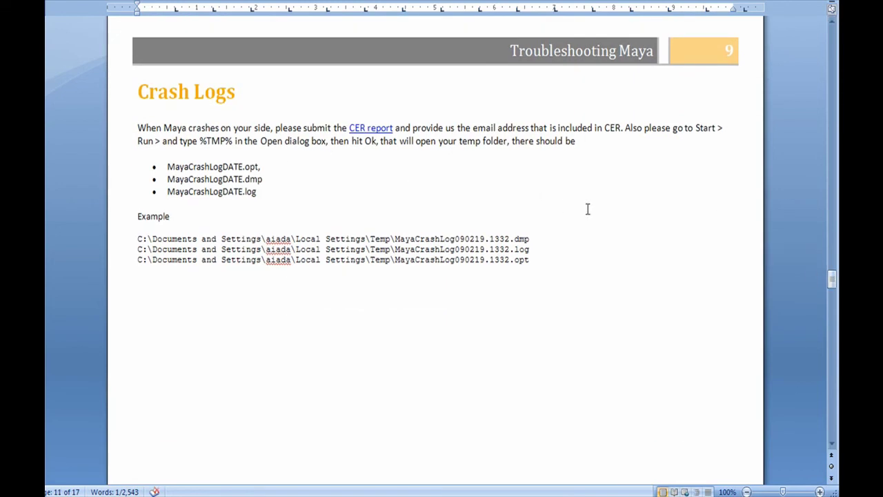
drag(529, 240, 395, 240)
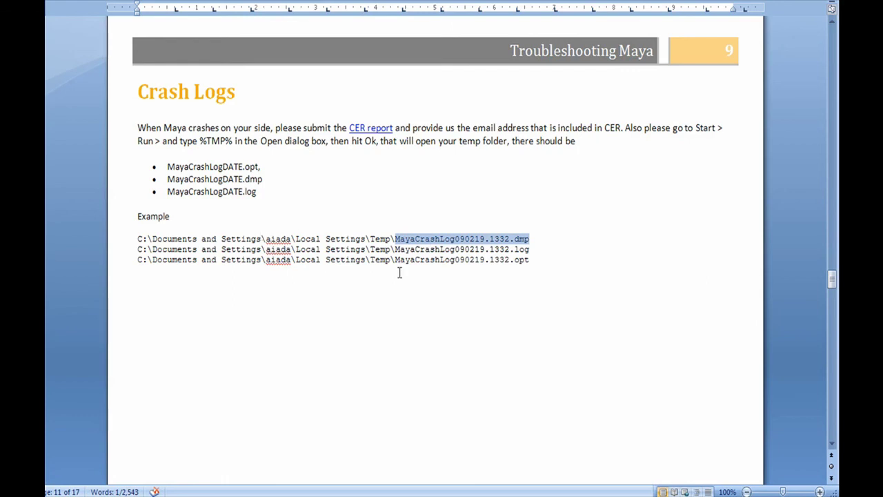
Open the Windows temp folder by running %TMP%, move its window over the guide to show its contents, and close it.
key(super)
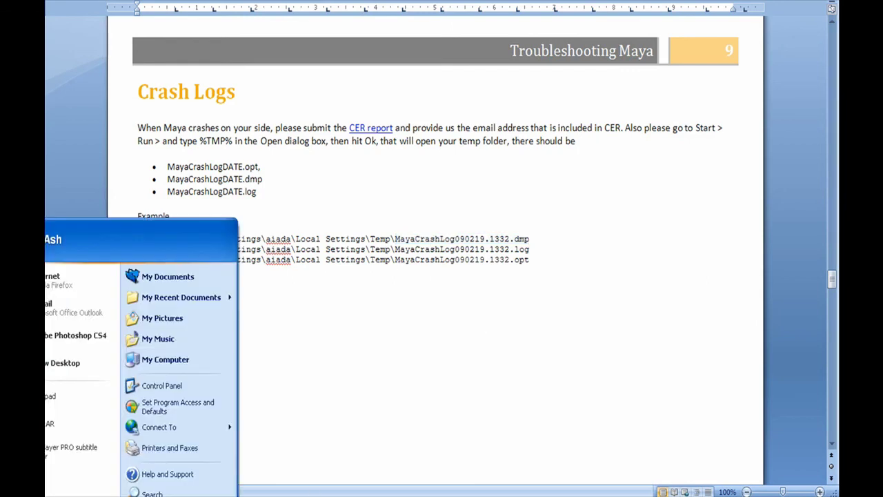
key(r)
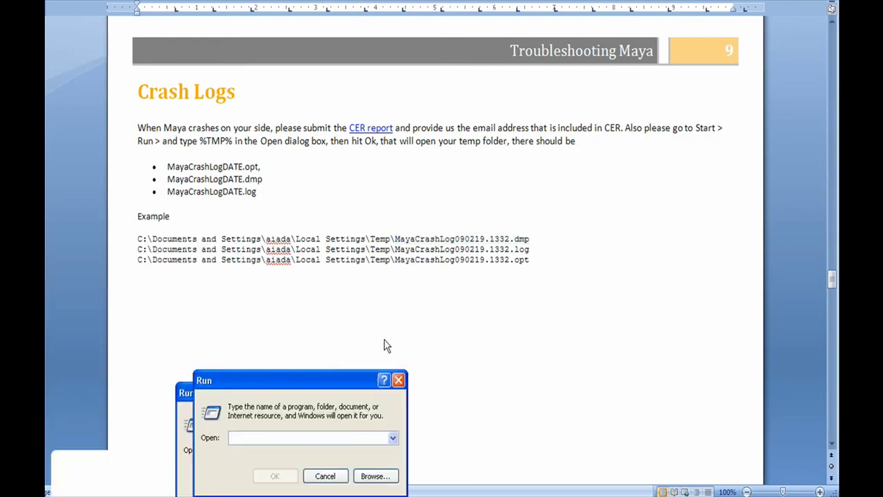
right_click(316, 373)
click(337, 418)
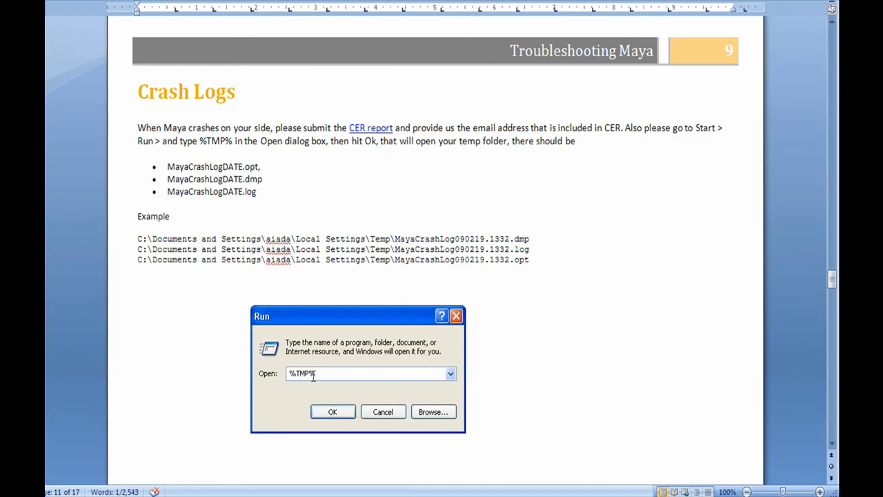
click(330, 412)
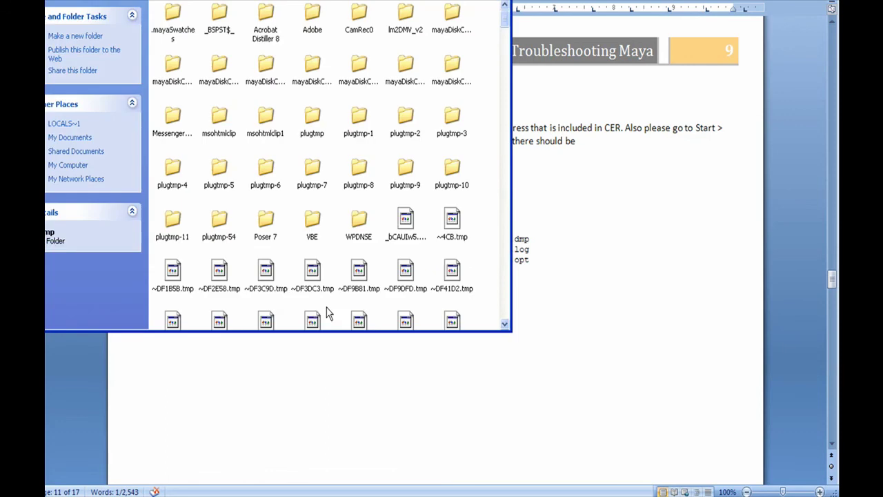
drag(295, 0, 476, 31)
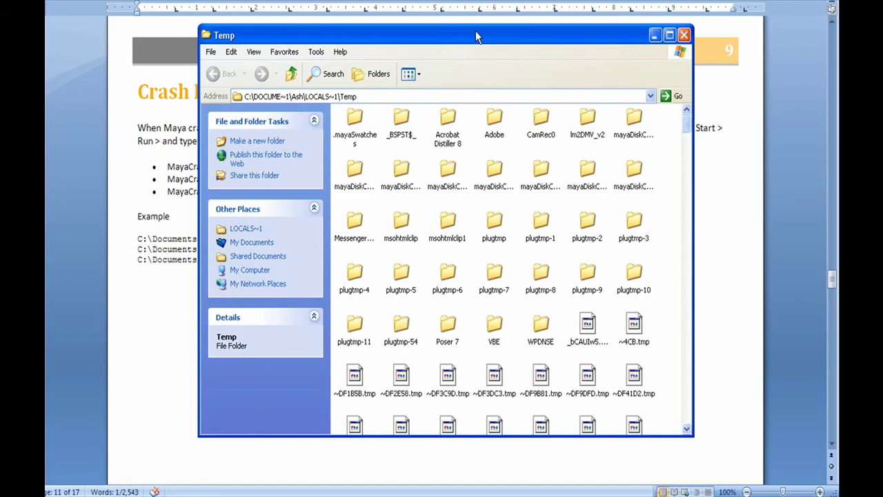
click(683, 35)
Highlight the example crash log paths in the guide and clear the selection.
click(293, 235)
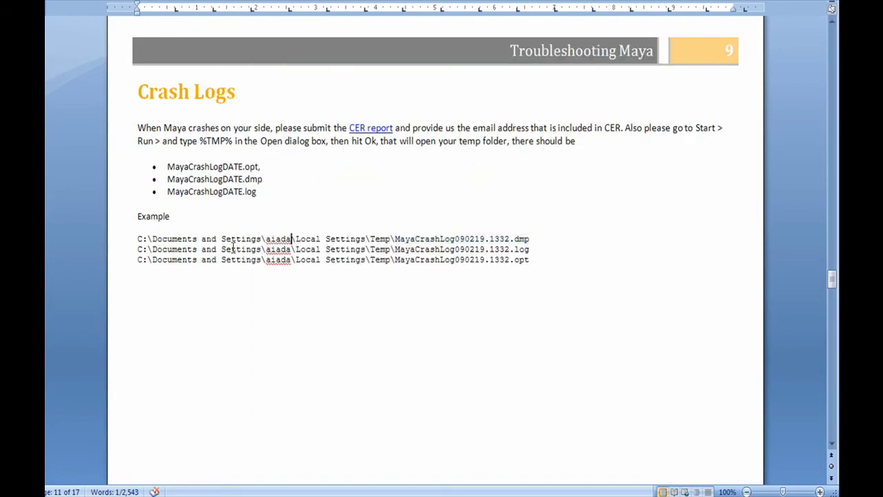
drag(138, 238, 491, 267)
click(557, 269)
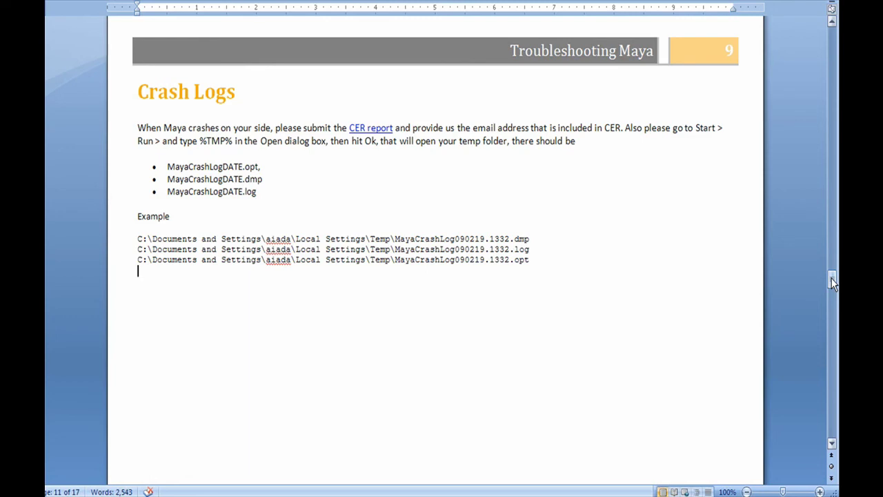
Advance the guide to Diagnostics, run the render diagnostics on the green sphere scene in Maya, and review the Script Editor output before closing it.
drag(832, 283, 832, 301)
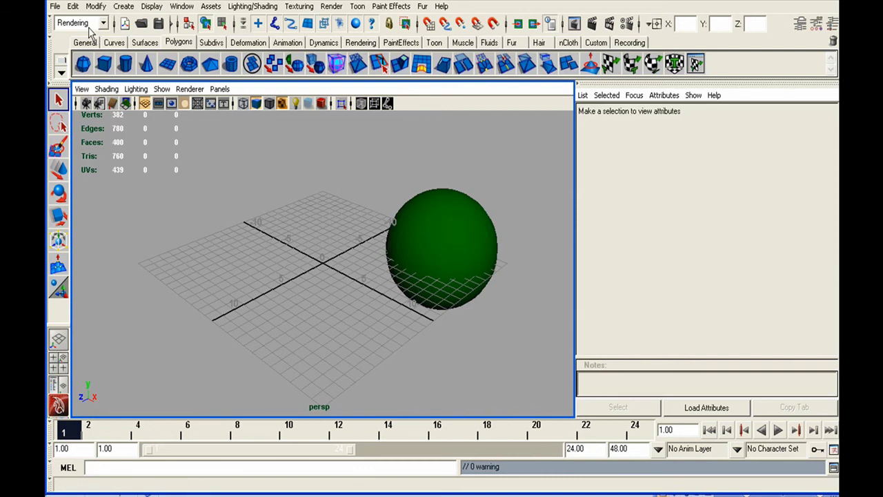
click(331, 6)
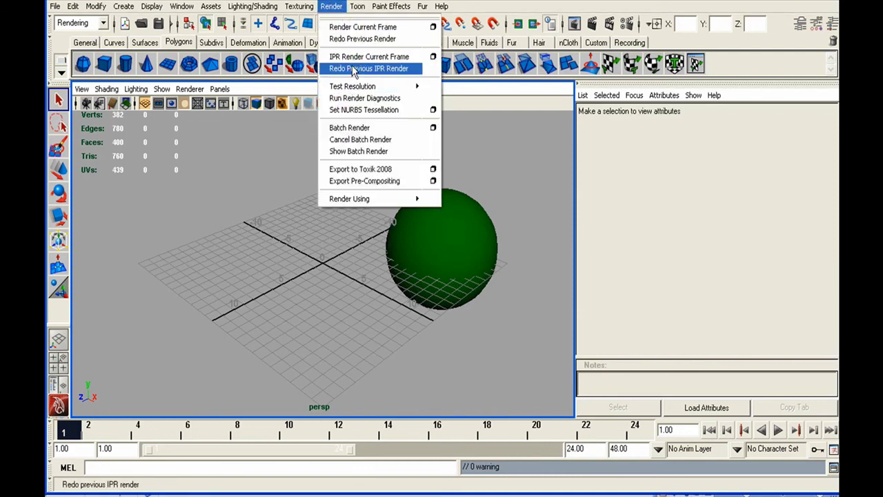
click(360, 100)
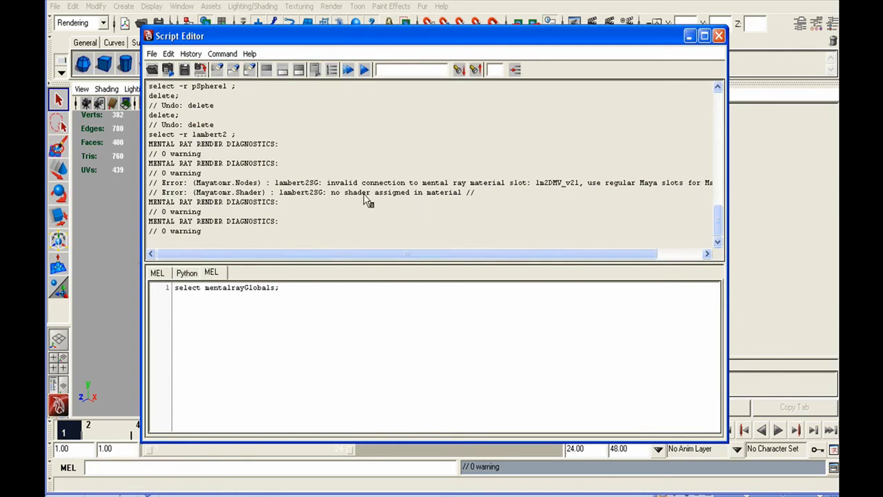
click(718, 36)
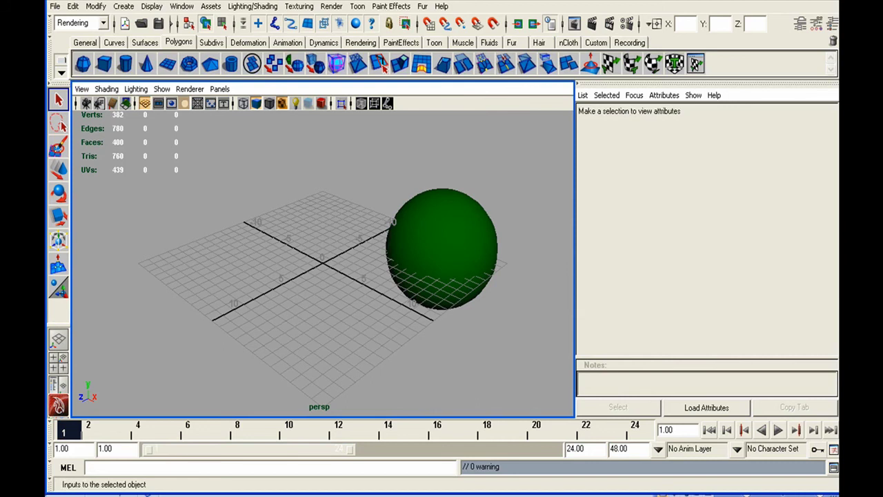
Return to the guide's Render Diagnostics examples and continue further down the Diagnostics section.
key(alt+Tab)
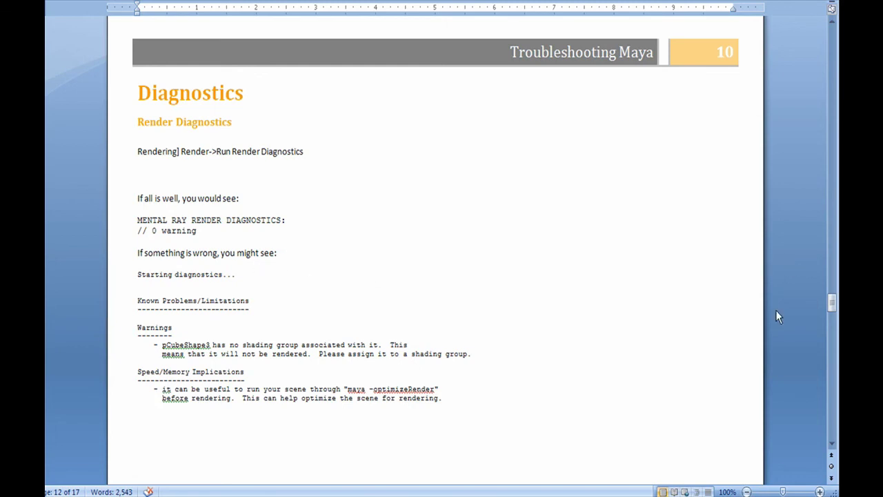
drag(829, 301, 829, 305)
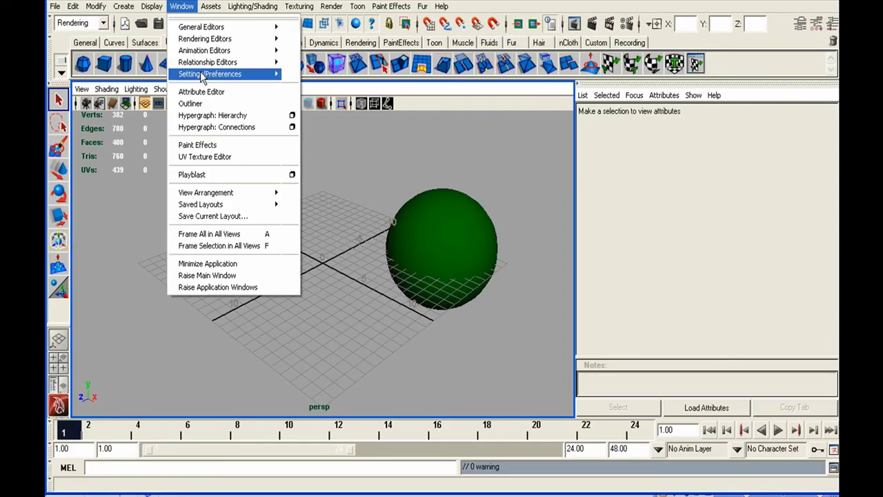
Enable auto-conversion to optimized textures in the mental ray rendering preferences, disable it again, and close the preferences.
mouse_move(233, 74)
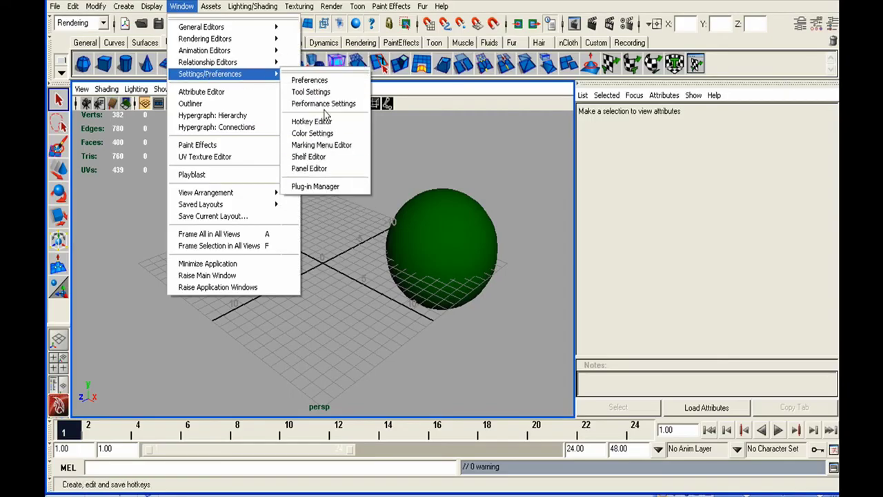
click(310, 80)
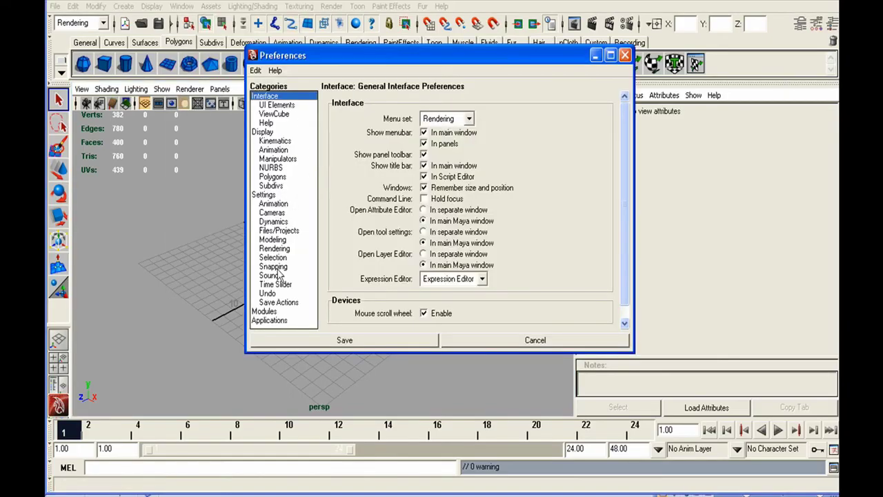
click(279, 249)
click(463, 184)
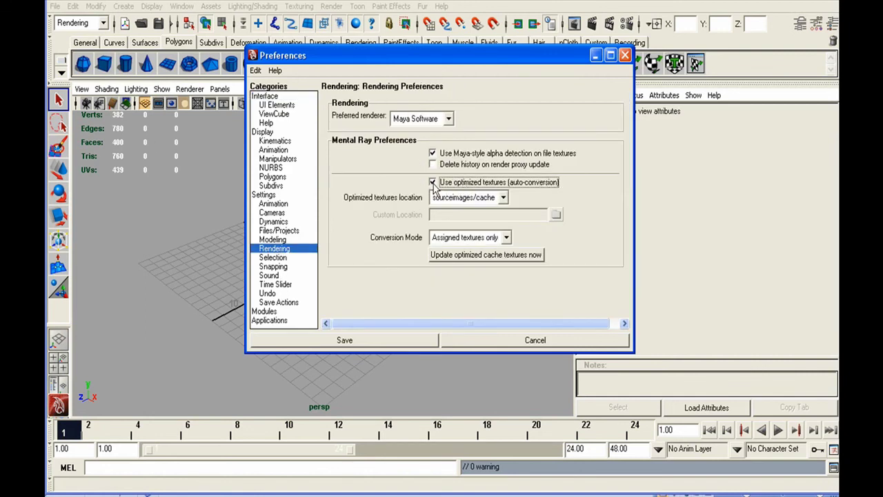
click(433, 182)
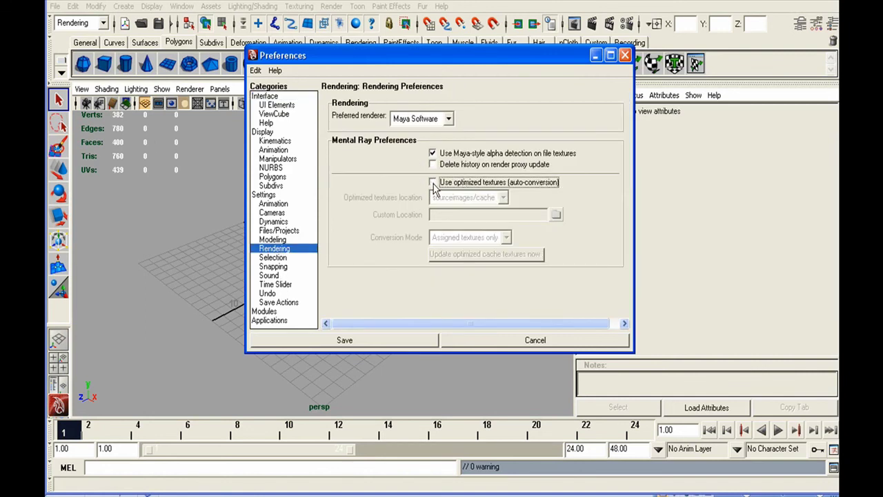
click(625, 56)
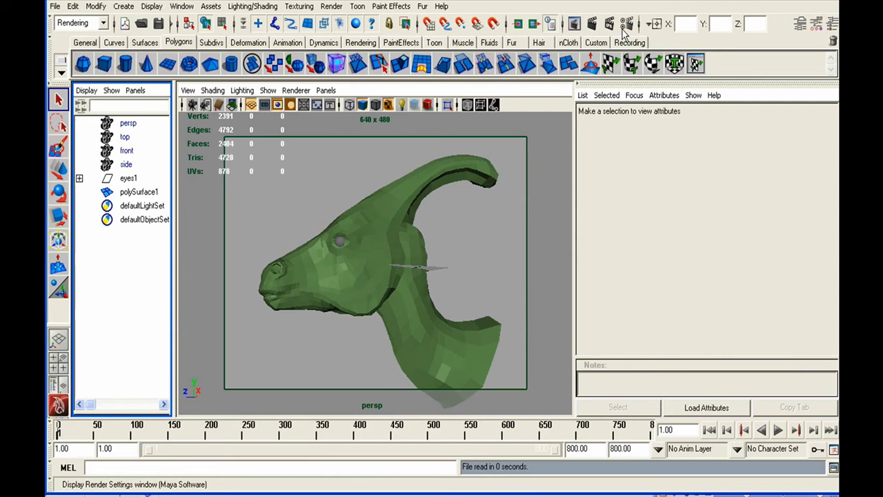
Set the dinosaur head scene to render with mental ray and enable Diagnose samples in the render diagnostics options.
click(620, 40)
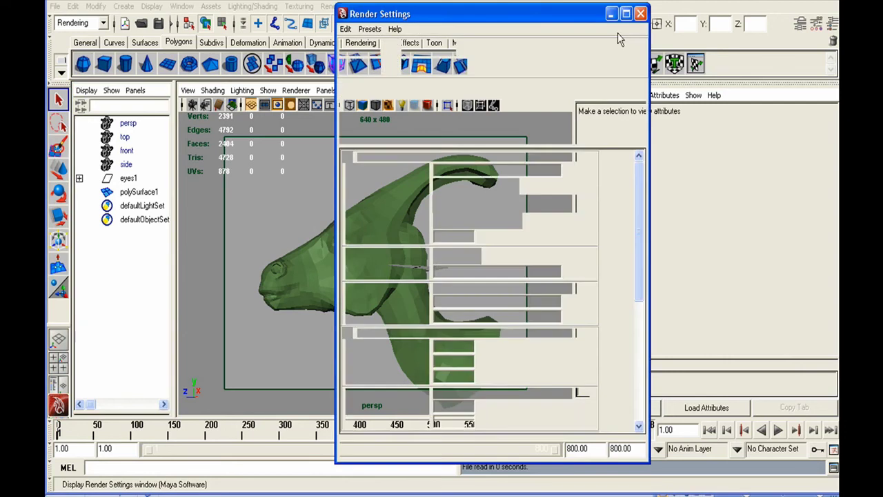
click(441, 67)
click(428, 103)
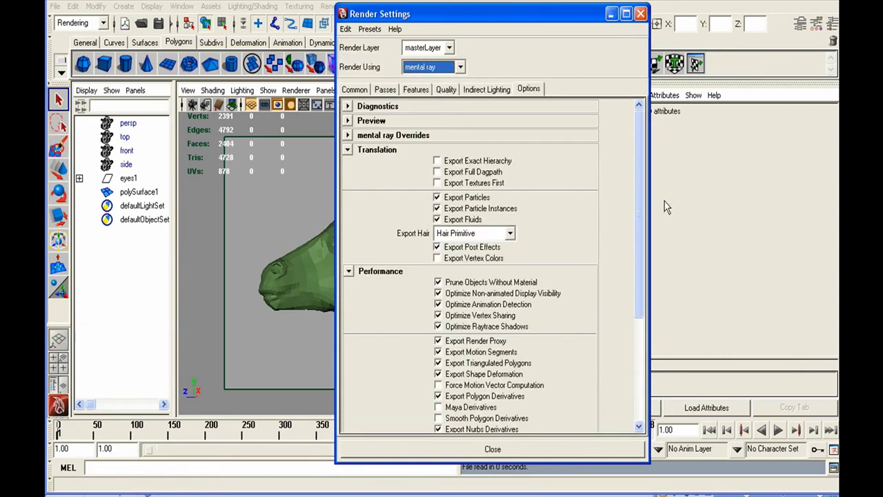
click(549, 106)
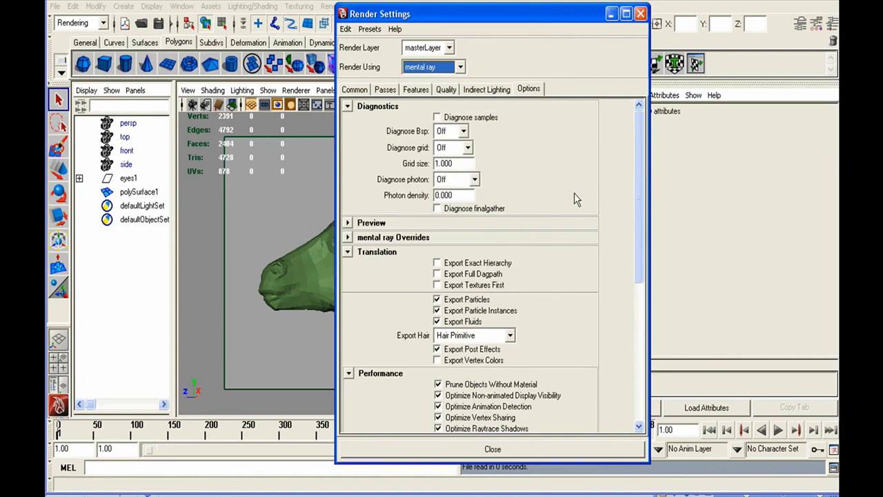
click(437, 118)
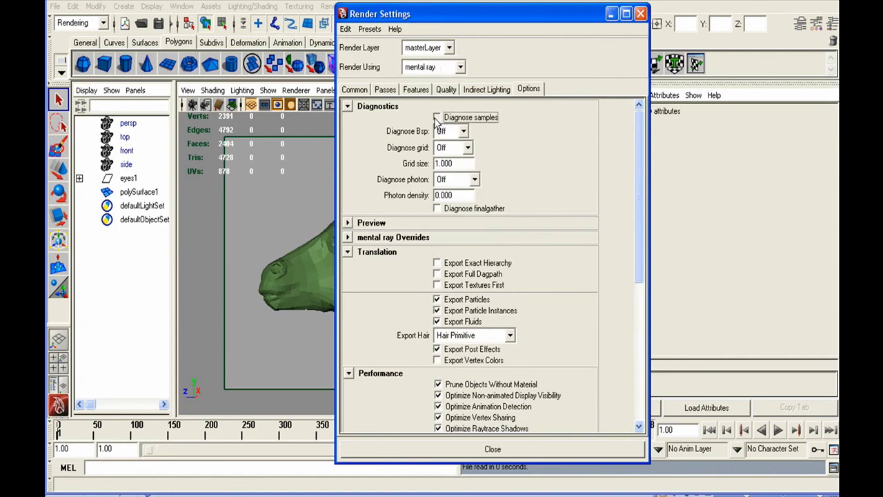
Open the Render View, resize and reposition it, and render the sample diagnostic of the dinosaur head.
drag(452, 17, 521, 24)
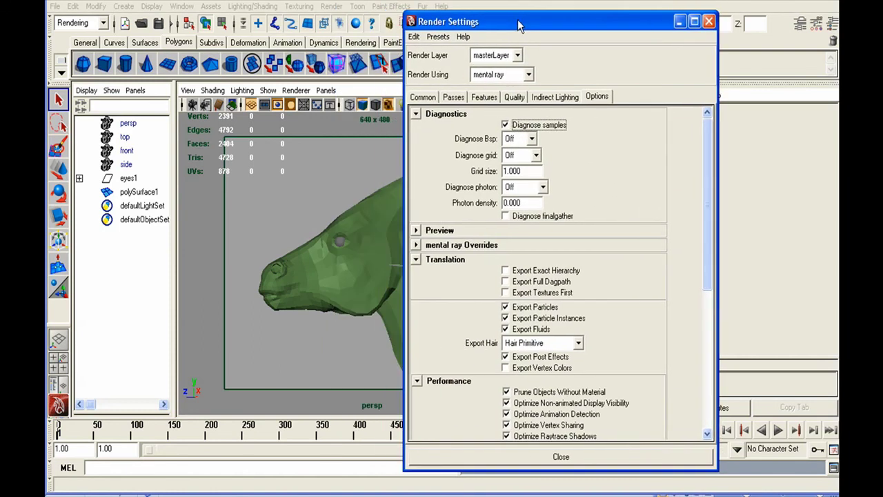
click(181, 6)
mouse_move(195, 40)
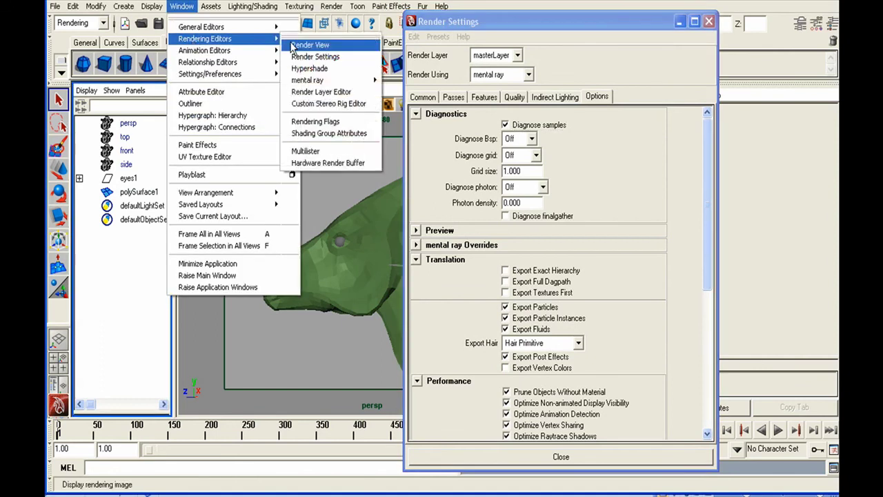
click(310, 44)
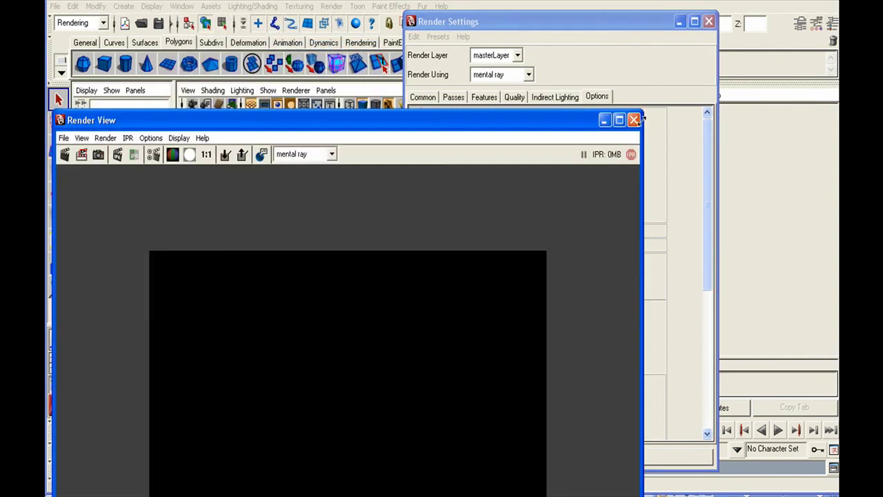
drag(641, 116, 605, 256)
drag(533, 255, 554, 73)
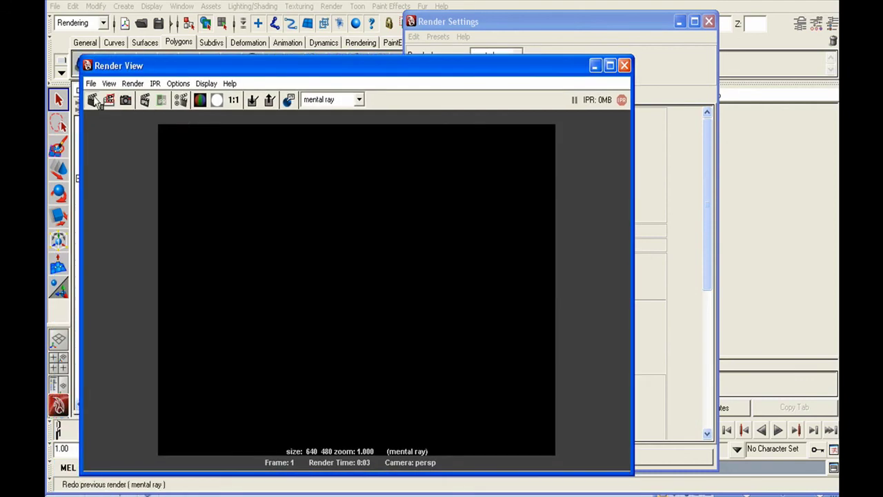
click(92, 100)
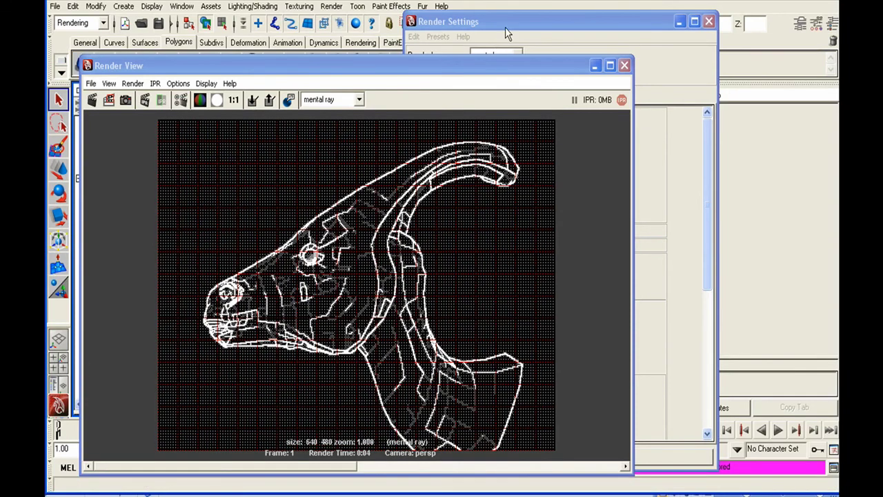
Set the anti-aliasing quality to Custom Sampling with a minimum sample level of 0 and a maximum of 2.
click(505, 27)
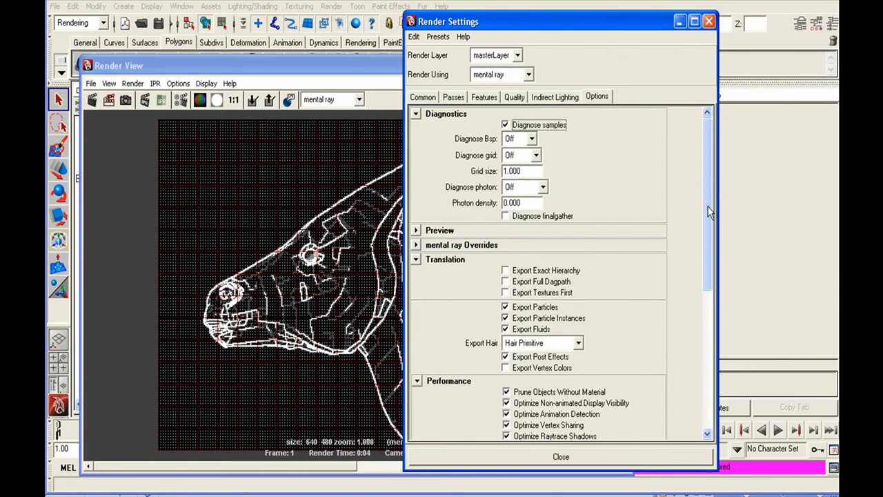
click(515, 97)
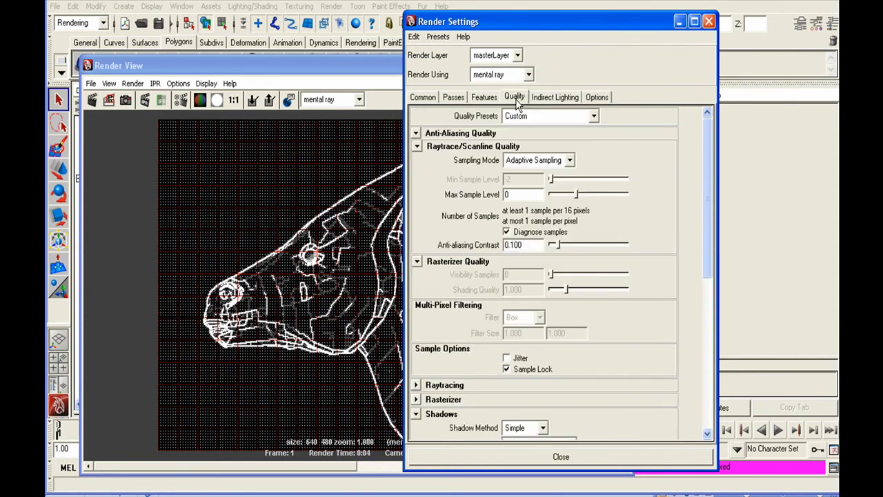
click(568, 160)
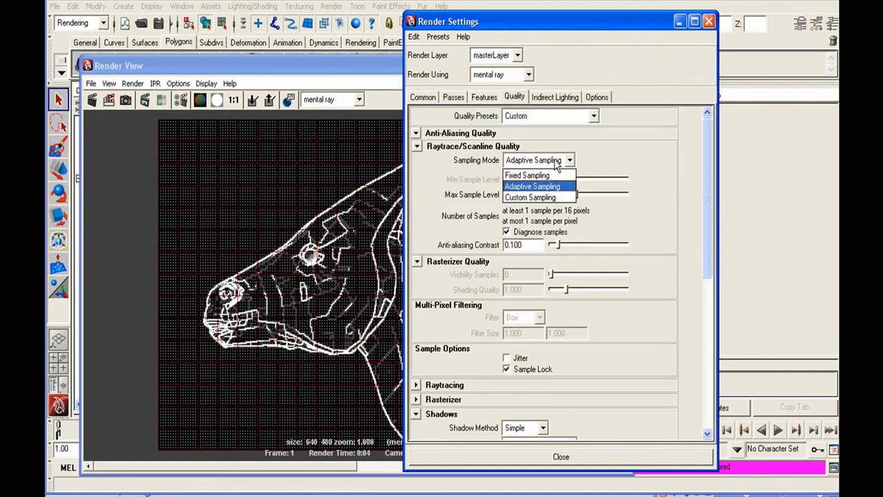
click(533, 196)
click(521, 178)
text(0)
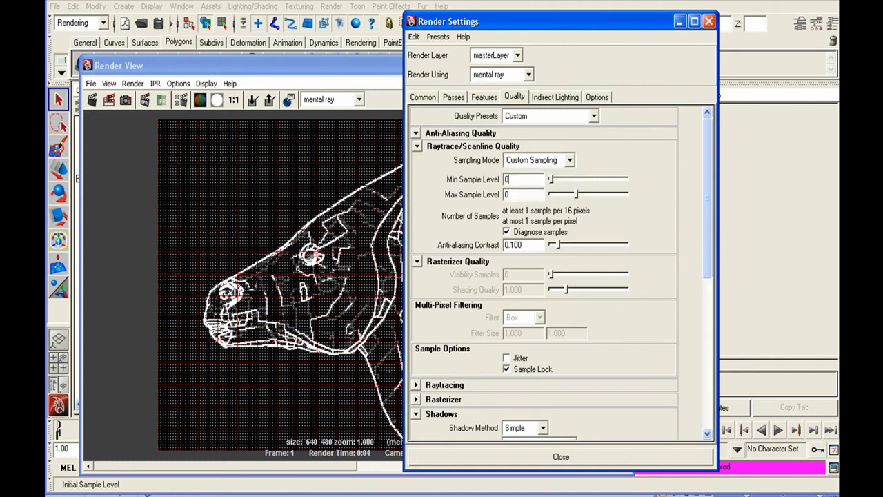
key(Tab)
text(2)
key(Return)
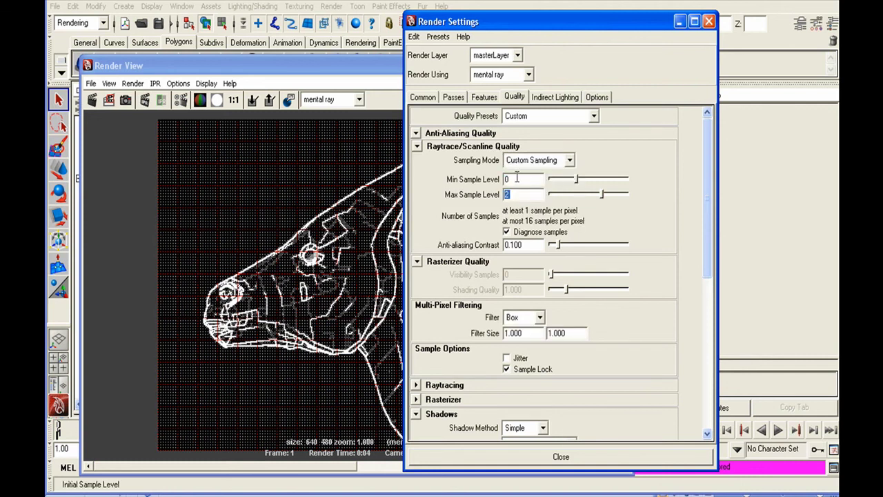
Re-render the head's sample diagnostic, check its render time, close the Render View, and return to the diagnostics options.
click(181, 70)
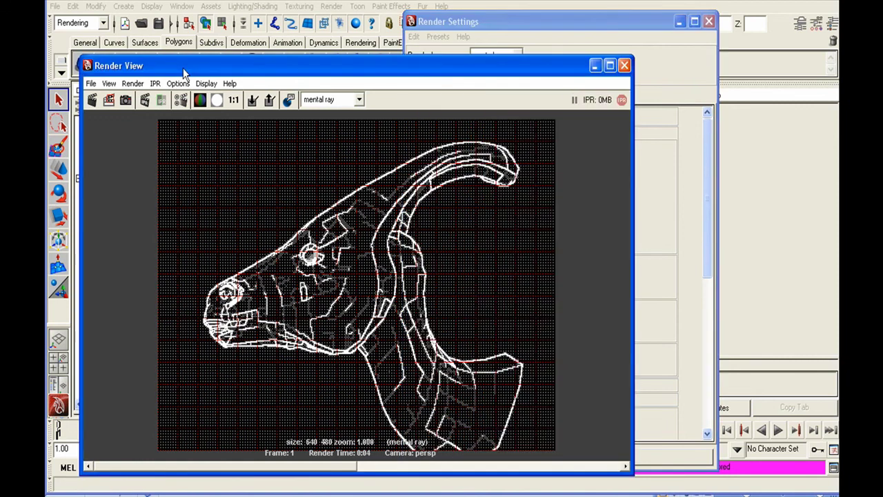
click(92, 101)
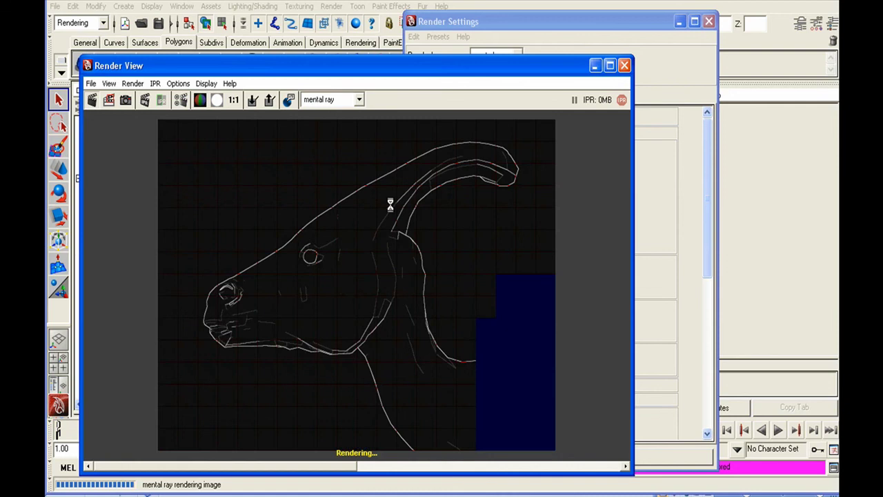
mouse_move(330, 465)
mouse_down()
mouse_move(548, 464)
mouse_move(299, 451)
mouse_move(579, 466)
mouse_move(317, 467)
mouse_up()
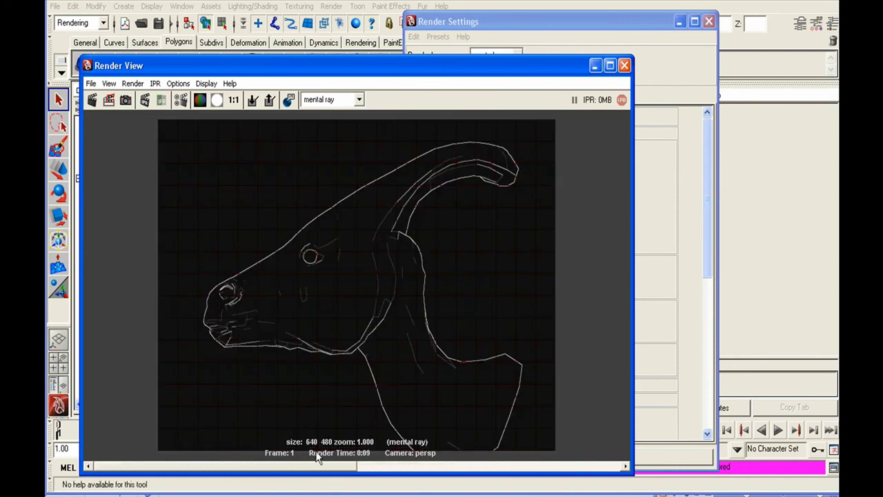
click(625, 66)
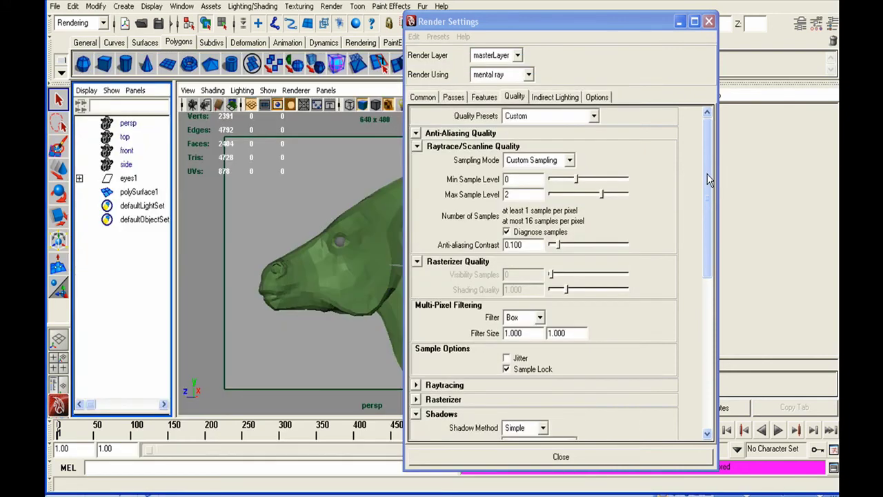
click(602, 97)
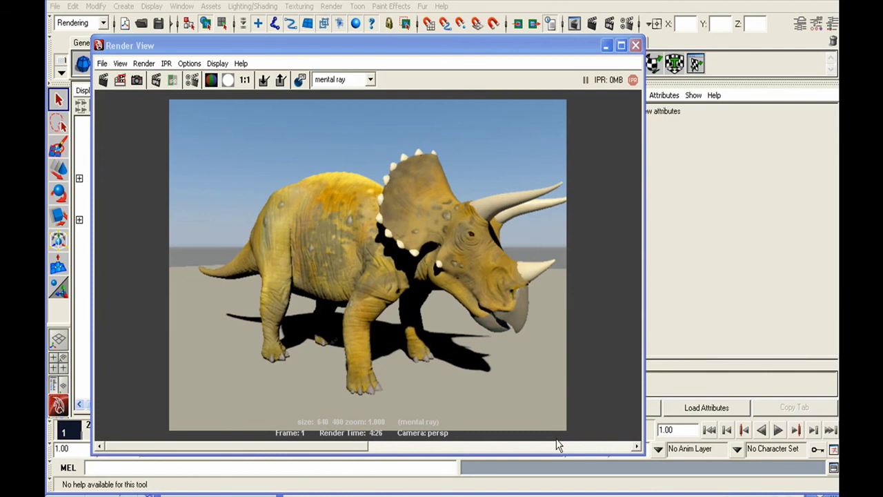
Set Diagnose Bsp to Depth in the render settings of the triceratops scene, keeping its existing render in view.
drag(399, 43, 405, 40)
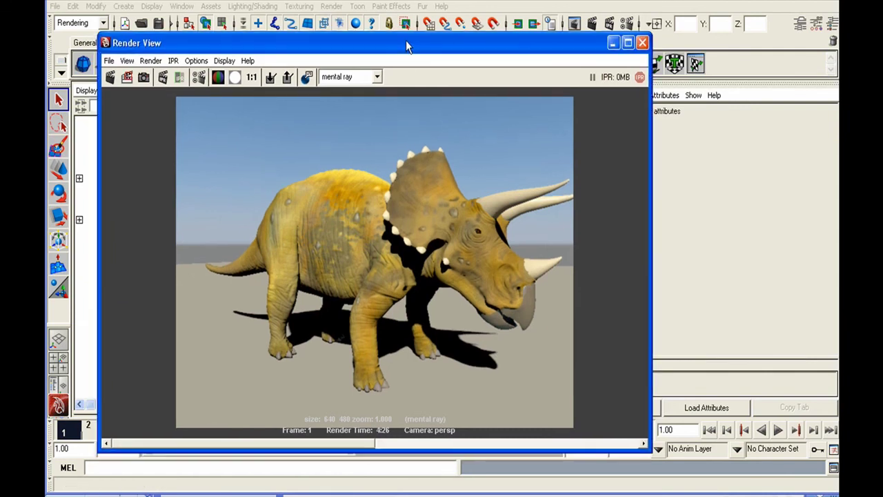
click(628, 25)
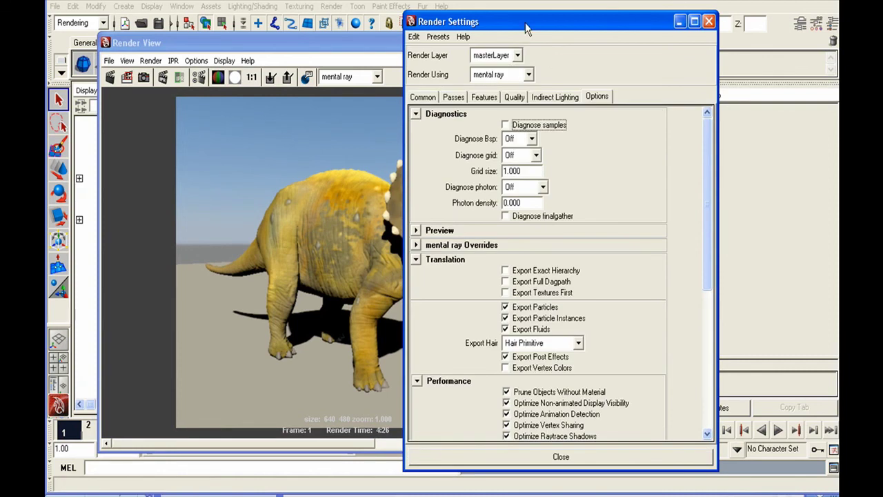
drag(525, 23, 536, 19)
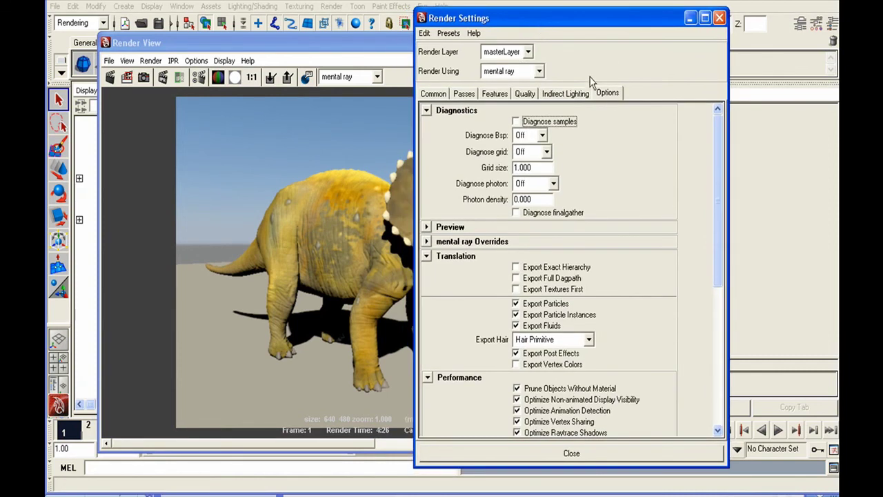
click(528, 136)
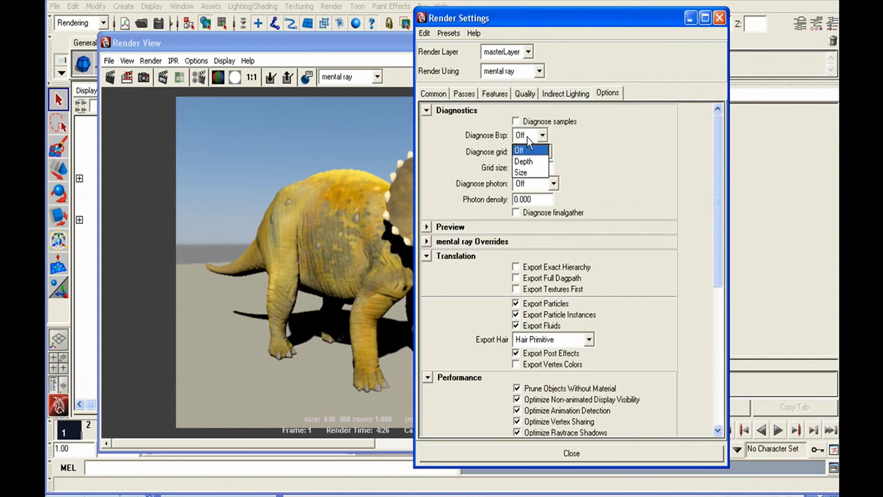
click(525, 160)
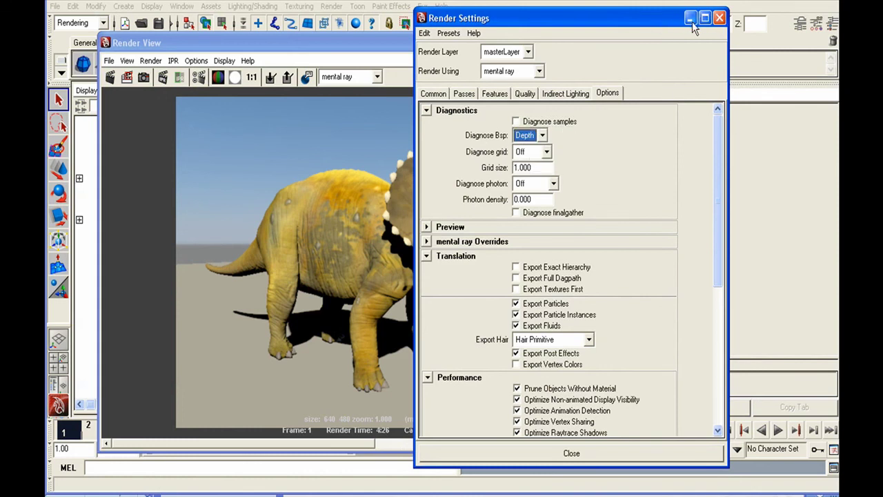
drag(662, 19, 761, 19)
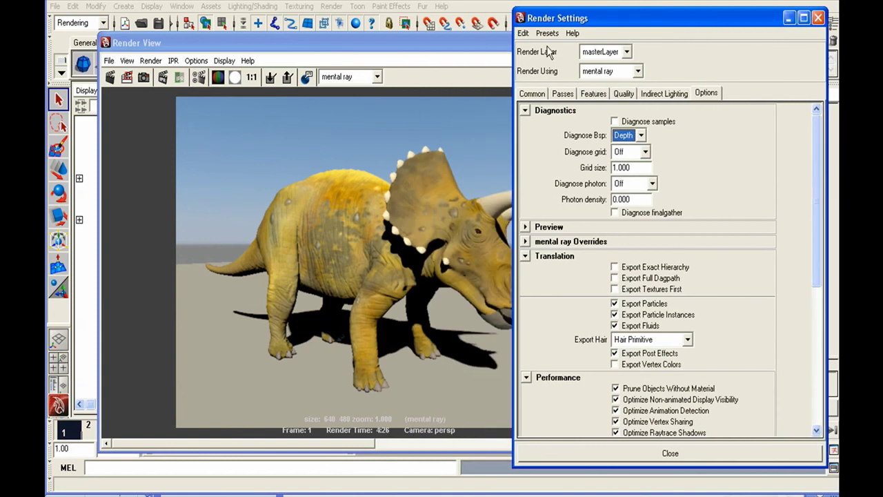
Review the triceratops render and its render time alongside the diagnostics options, and close the render settings.
click(488, 40)
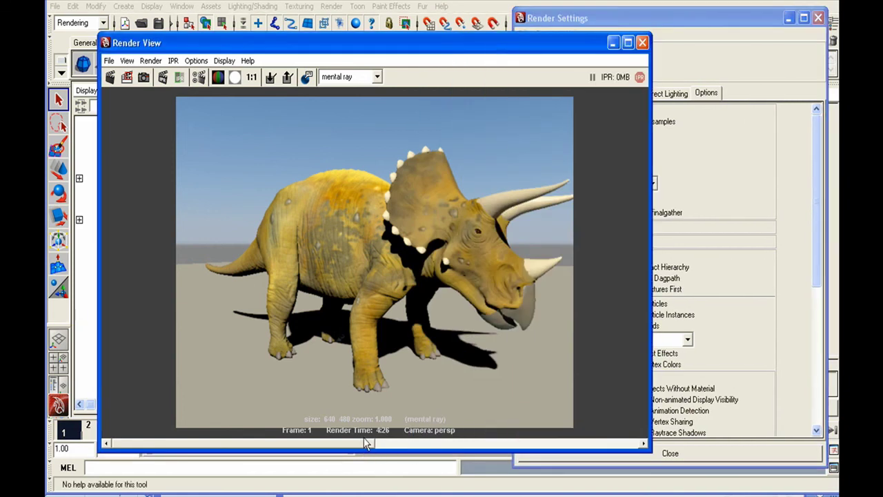
click(697, 22)
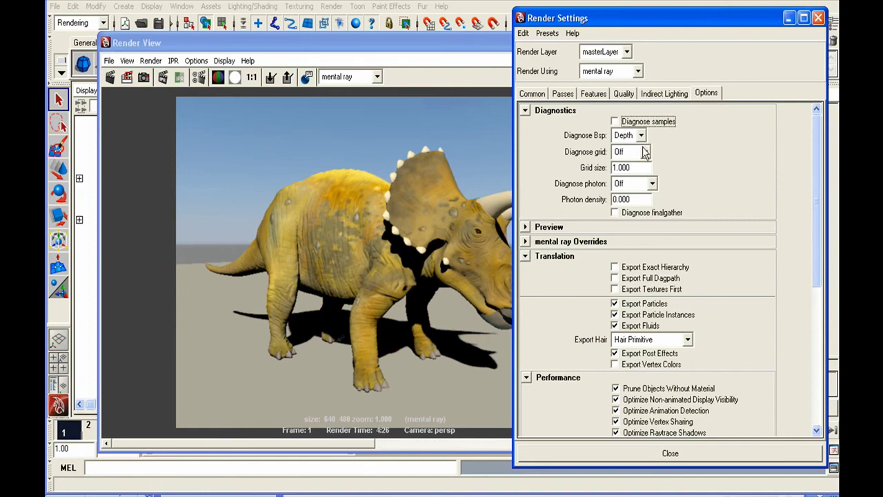
click(465, 47)
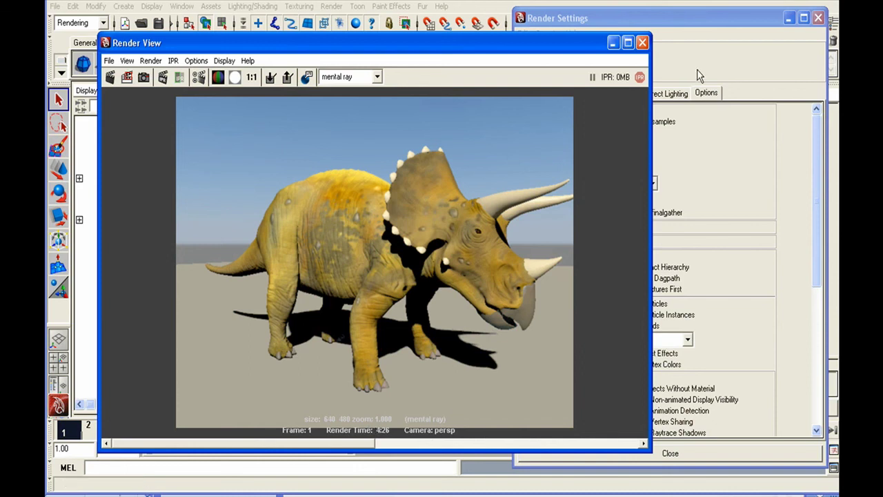
click(704, 30)
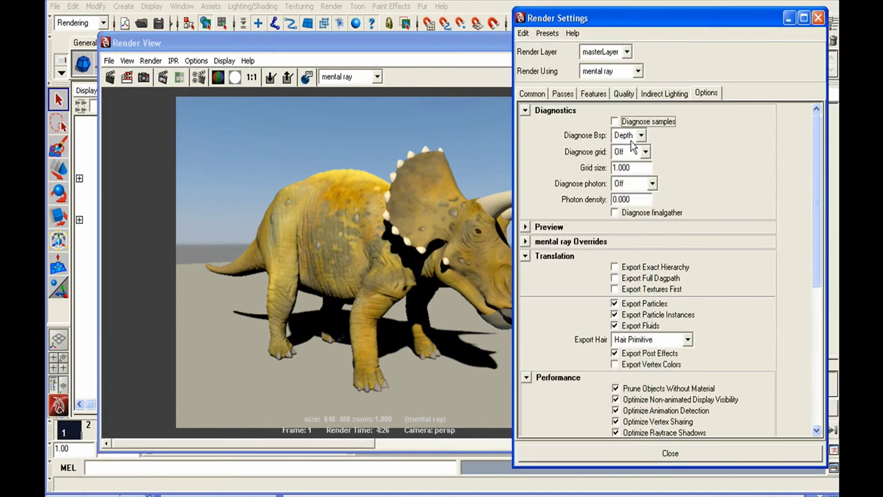
click(817, 20)
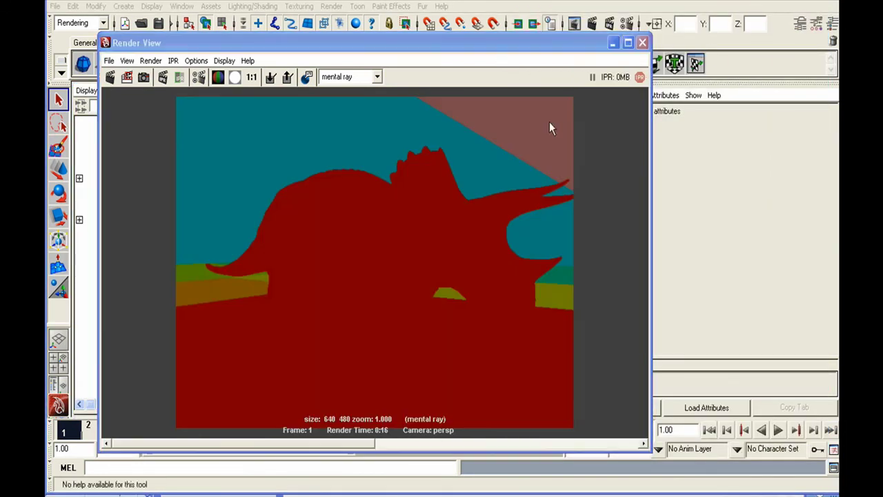
Compare the BSP diagnostic with the stored triceratops render and its render time, and read the BSP diagnostics section of the Word notes.
drag(532, 48, 529, 44)
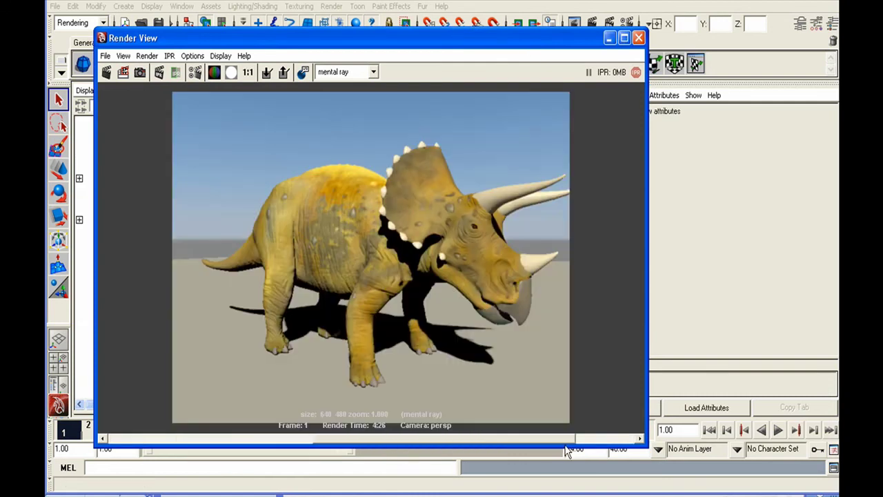
drag(565, 445, 274, 443)
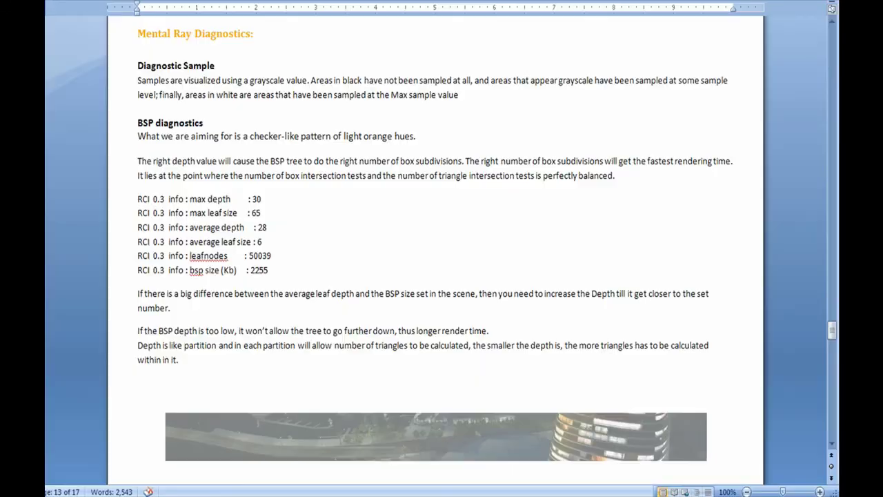
mouse_move(832, 334)
mouse_down()
mouse_move(829, 360)
mouse_move(831, 331)
mouse_up()
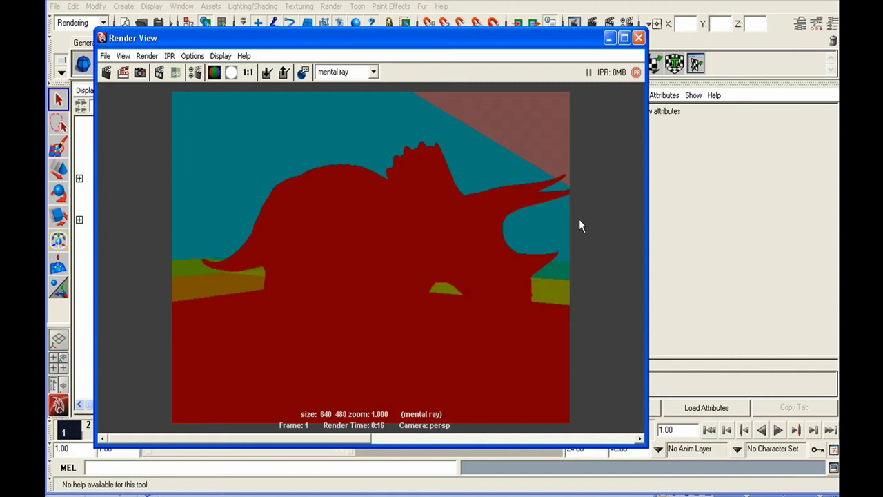
Examine the max depth and average depth in the Output Window's main BSP tree statistics in Maya, and minimize the log.
click(833, 467)
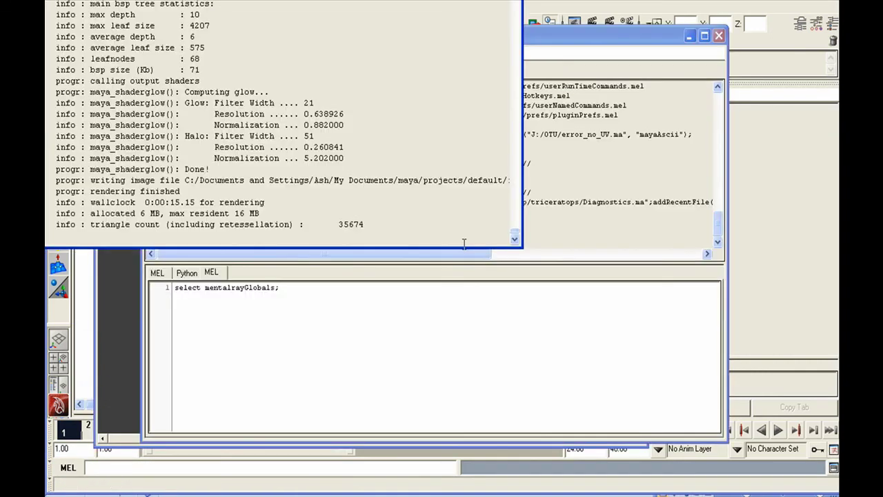
drag(374, 0, 491, 84)
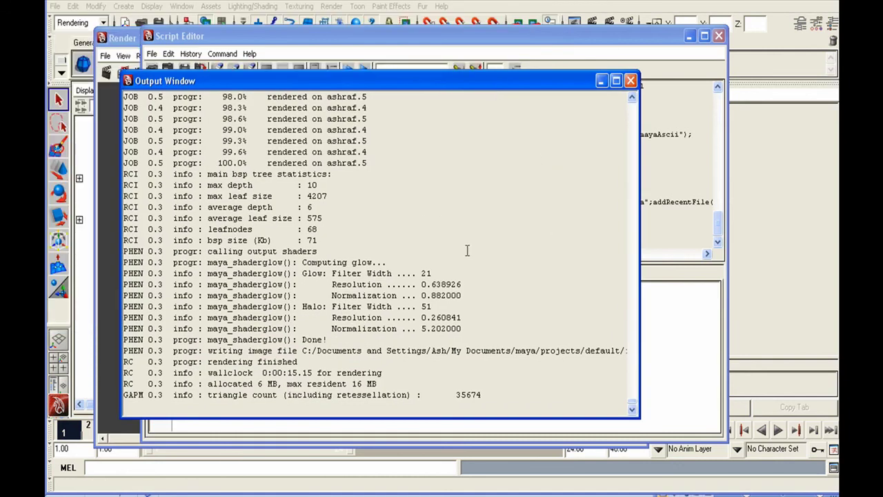
double_click(316, 186)
double_click(316, 207)
click(601, 82)
Run "select mentalrayGlobals;" in the Script Editor, minimize it, and expand the Acceleration Options in the node's attributes.
drag(280, 288, 163, 294)
key(ctrl+Return)
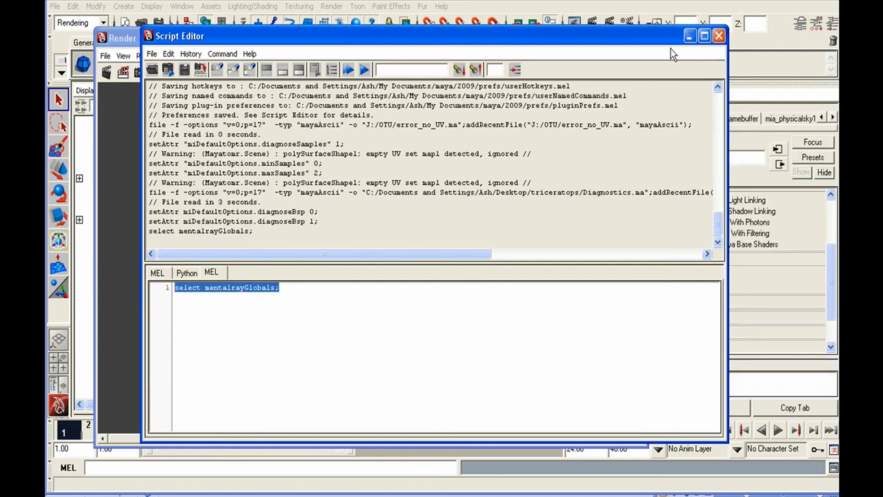
click(688, 38)
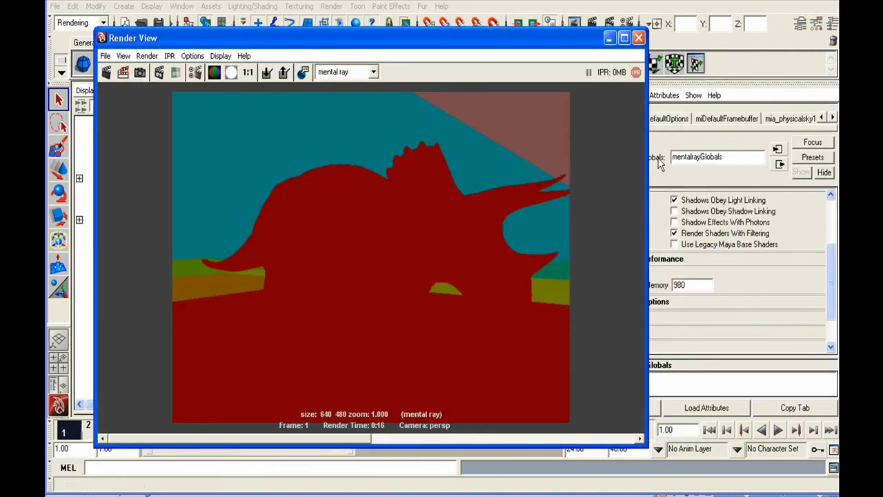
drag(557, 41, 502, 26)
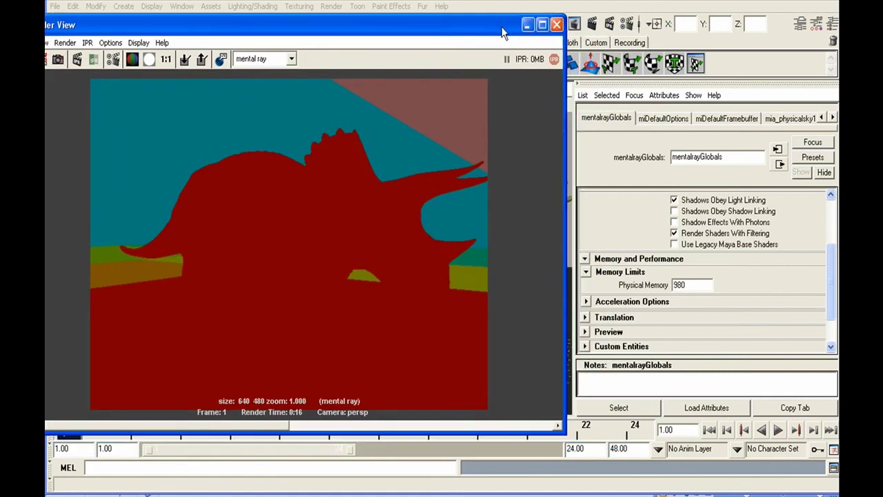
click(585, 301)
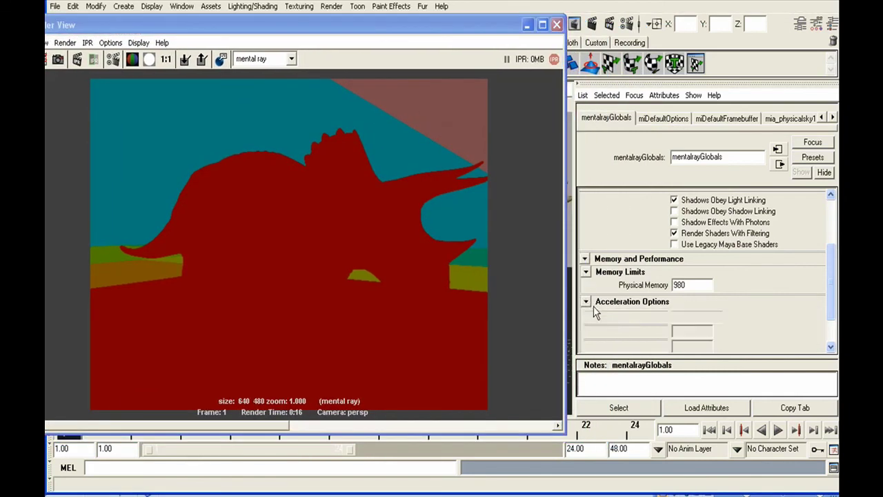
drag(832, 271, 831, 296)
Review the Bsp Size and Bsp Depth, re-render the BSP diagnostic, and check its tree statistics in the Output Window.
click(685, 255)
drag(684, 255, 673, 257)
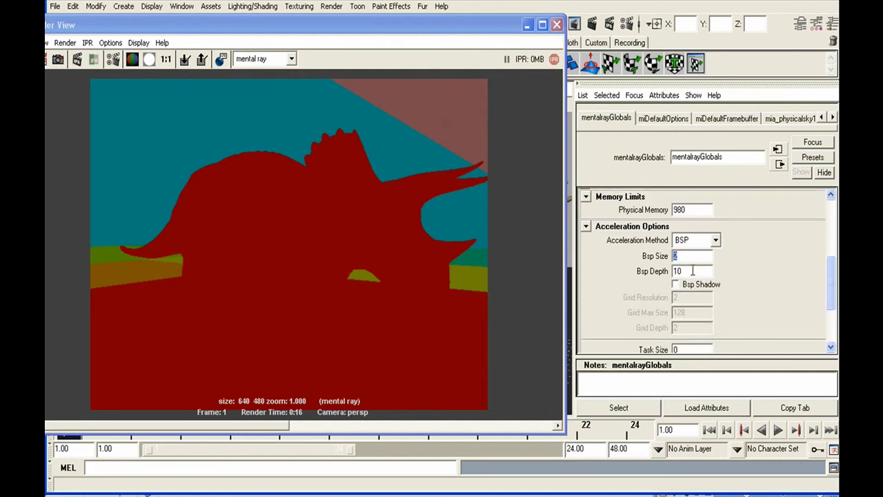
click(690, 271)
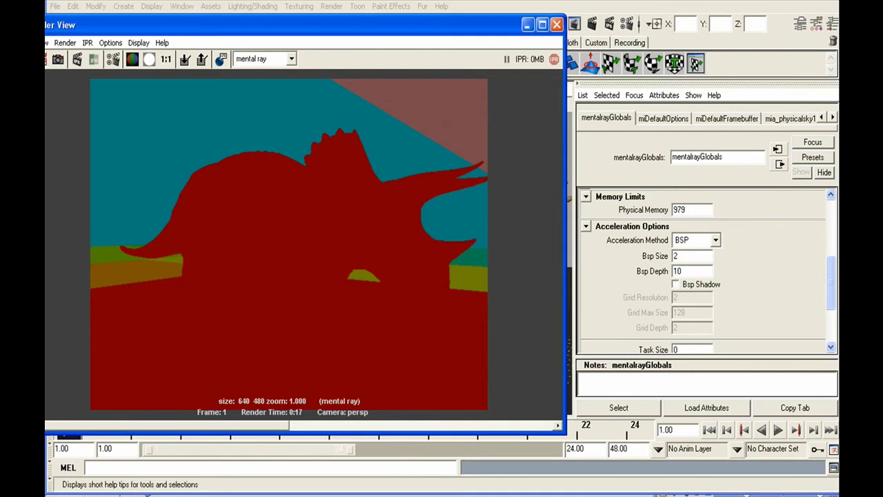
key(alt+Tab)
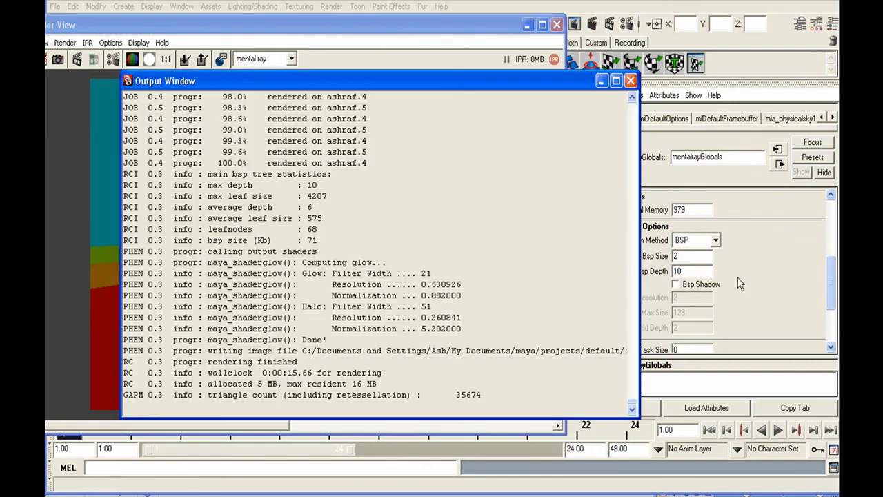
Set the Bsp Size to 10 and Bsp Depth to 40, and re-render the triceratops BSP diagnostic.
double_click(695, 259)
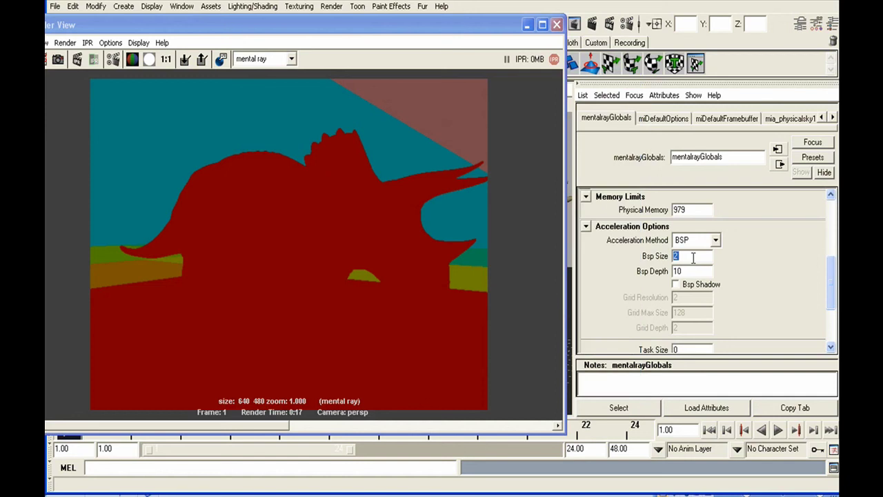
text(10)
double_click(689, 271)
text(40)
key(Return)
click(58, 60)
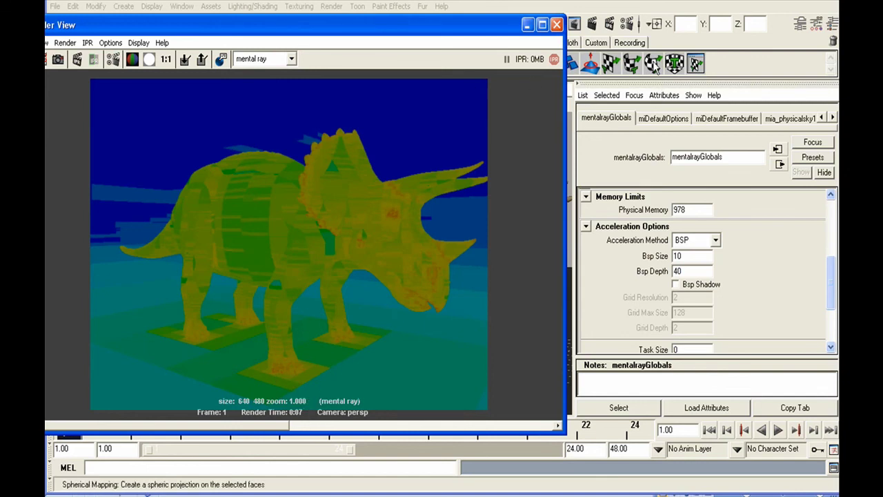
Set Diagnose Bsp to Off in the render settings and close them.
click(629, 29)
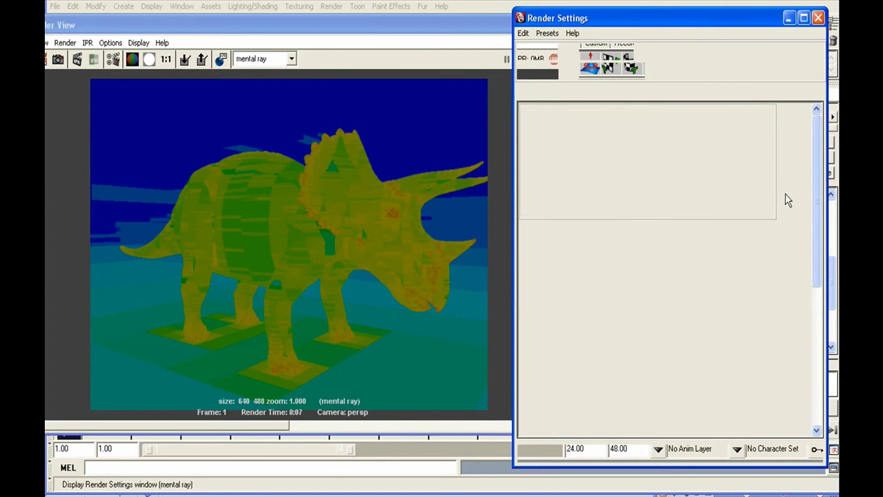
click(640, 137)
click(622, 147)
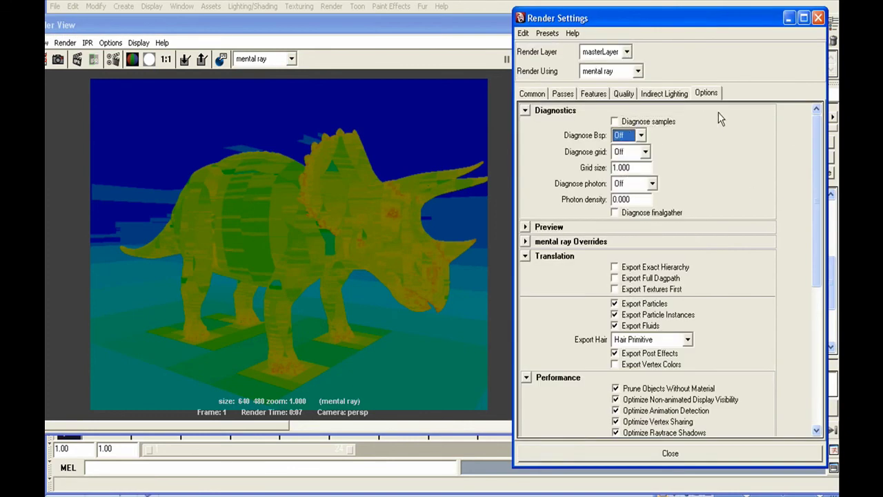
click(818, 18)
Re-render the triceratops without diagnostics, compare its render time with the stored render, and close the Render View.
drag(419, 26, 490, 19)
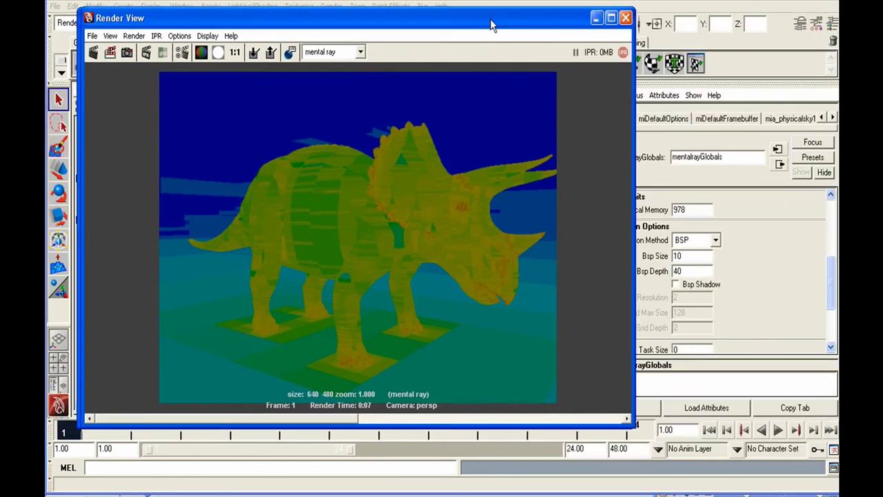
click(96, 52)
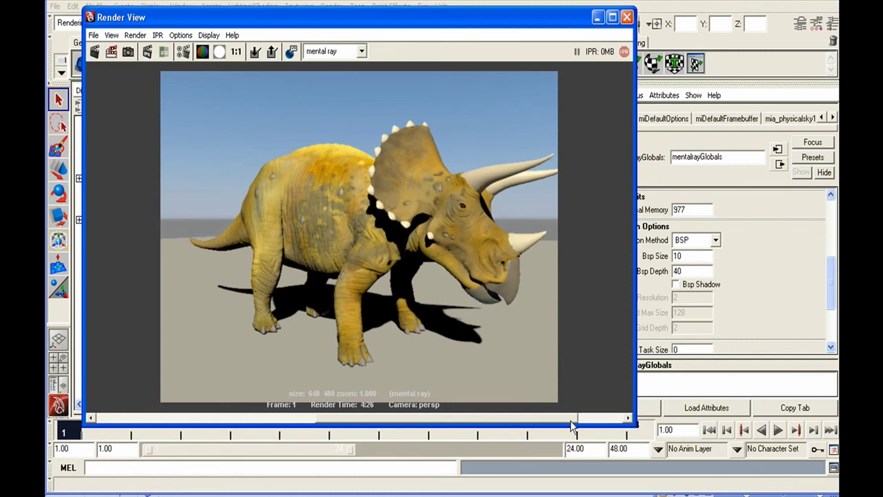
click(626, 17)
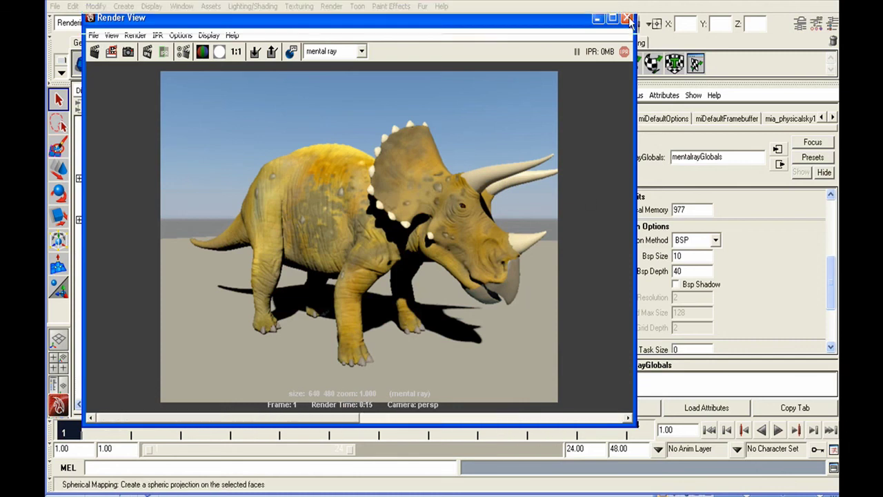